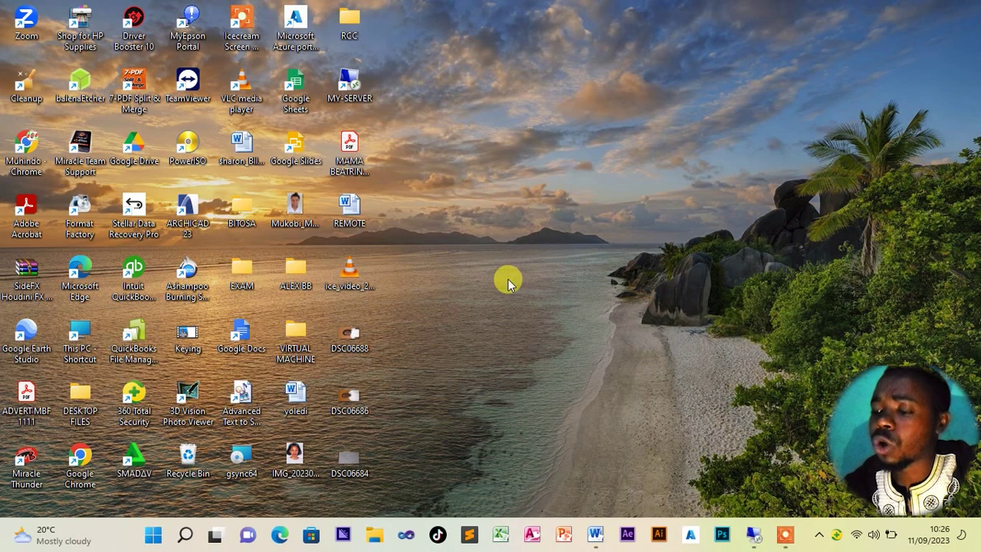
# Step: Deselect the BURSAR picture in the REMOTE diagram and minimise the document
pyautogui.click(595, 534)
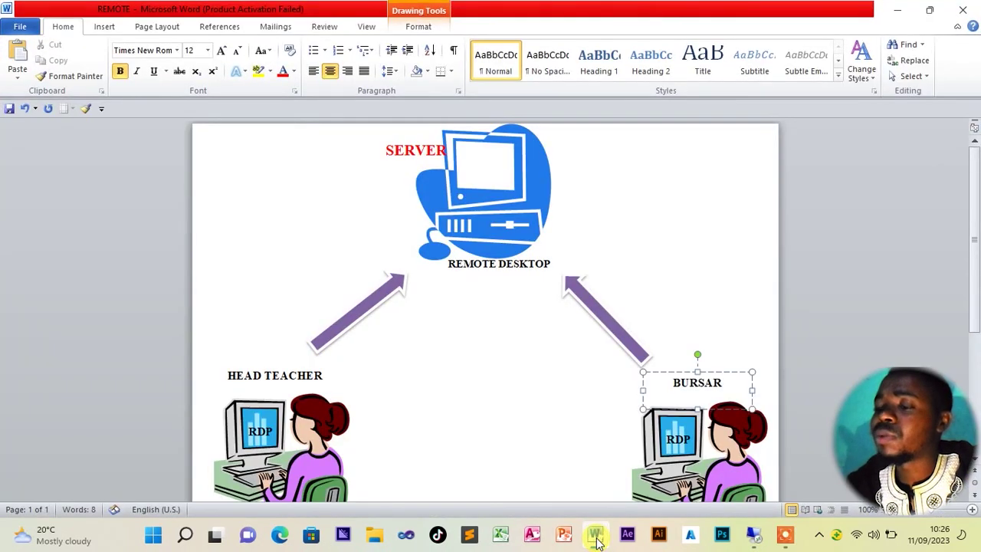
pyautogui.click(511, 362)
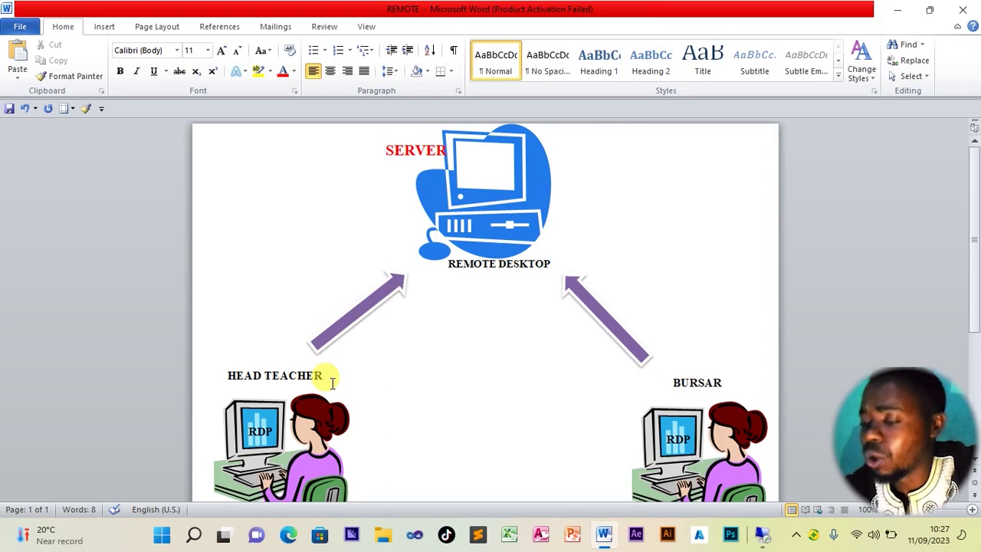
pyautogui.click(895, 11)
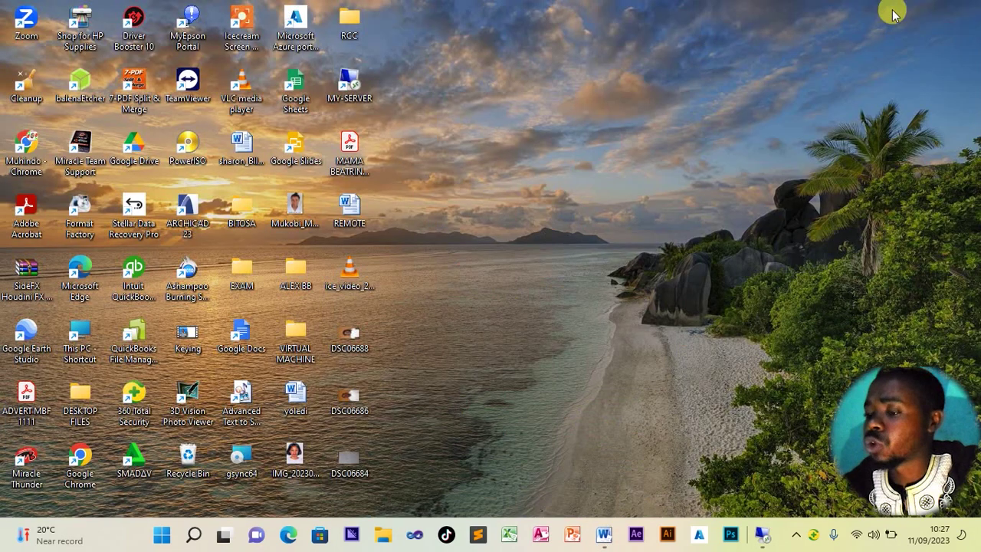
# Step: Restore both MY-SERVER remote sessions and place their windows side by side
pyautogui.moveTo(759, 533)
pyautogui.click(759, 479)
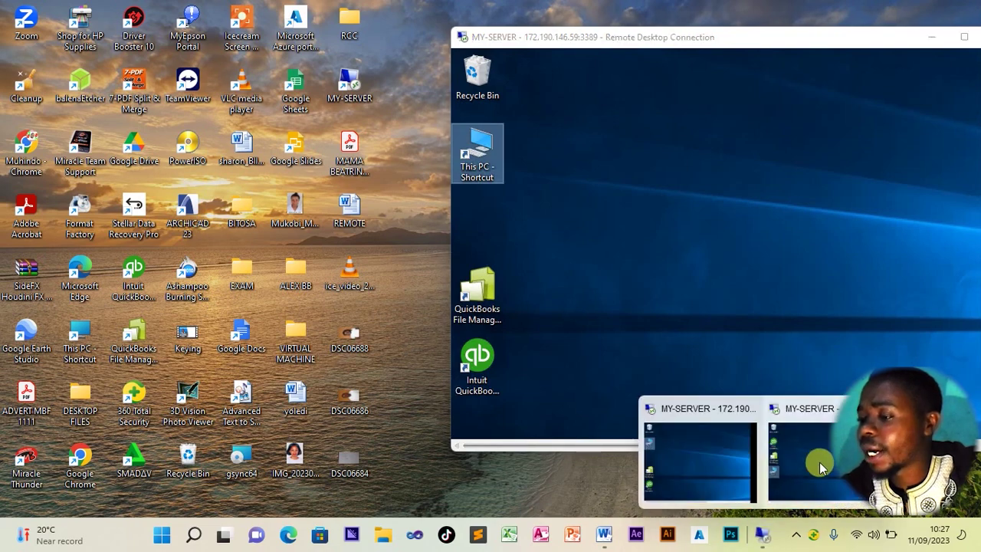
pyautogui.click(820, 467)
pyautogui.moveTo(695, 37); pyautogui.dragTo(734, 25)
pyautogui.moveTo(383, 22); pyautogui.dragTo(340, 33)
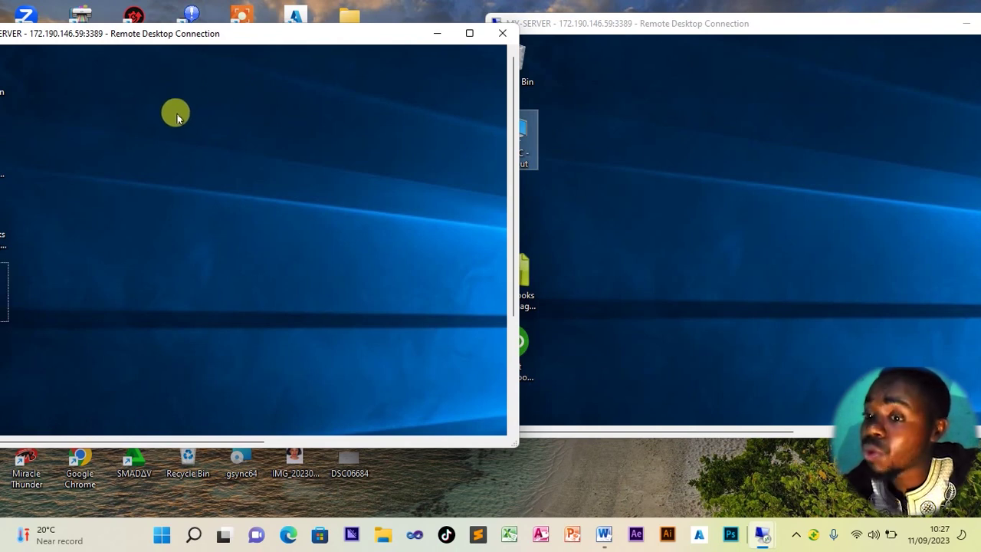
# Step: Align the two session windows and open This PC in the right-hand session
pyautogui.click(621, 157)
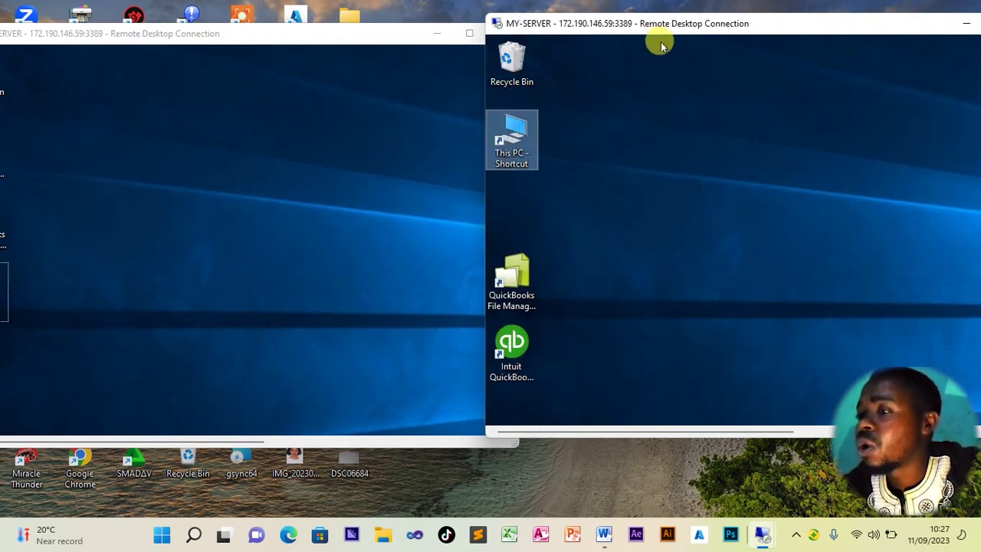
pyautogui.moveTo(668, 26); pyautogui.dragTo(717, 43)
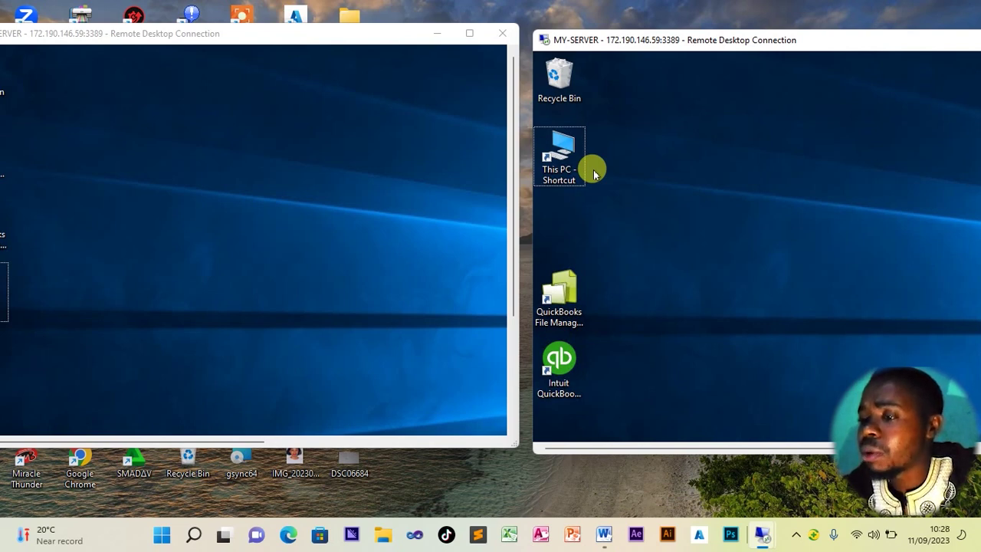
pyautogui.moveTo(383, 38); pyautogui.dragTo(420, 49)
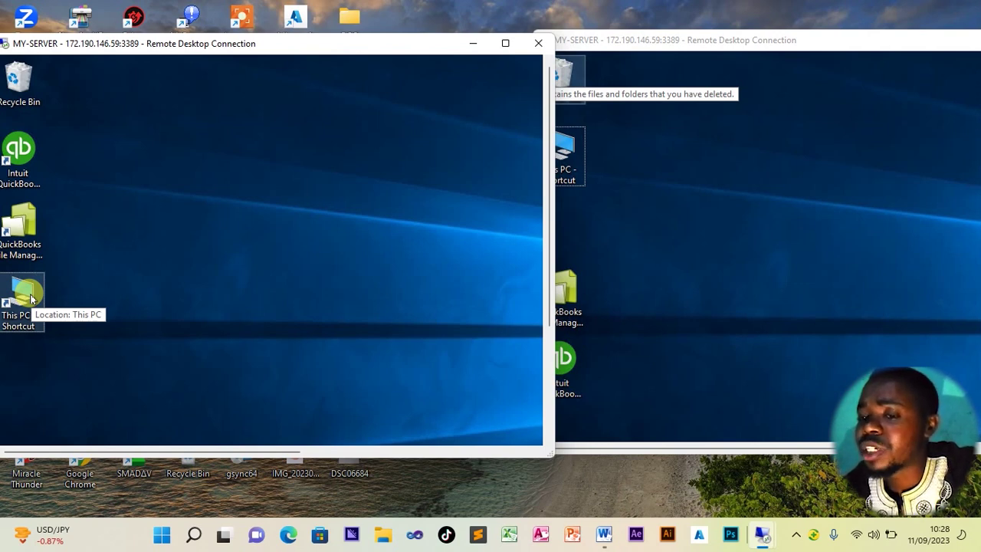
pyautogui.click(678, 41)
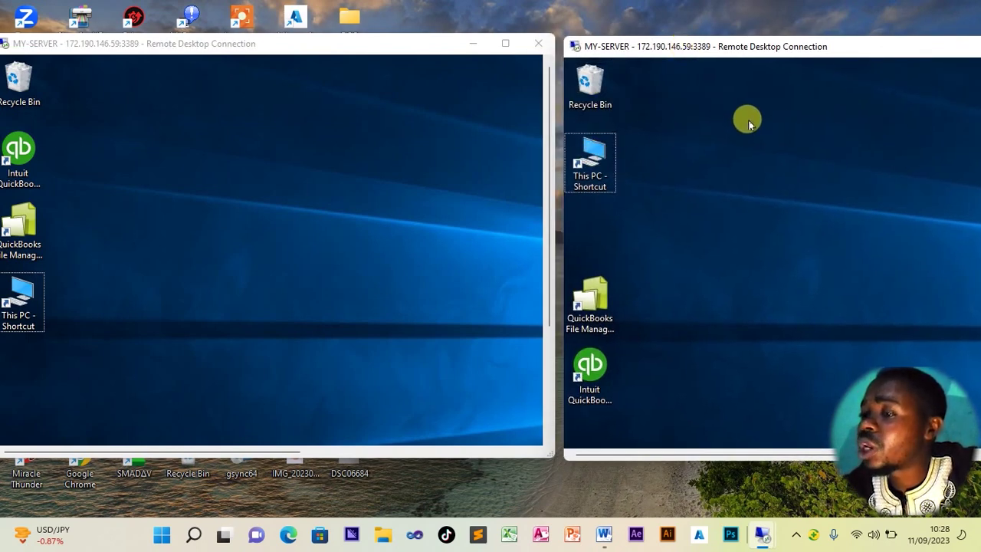
pyautogui.doubleClick(600, 163)
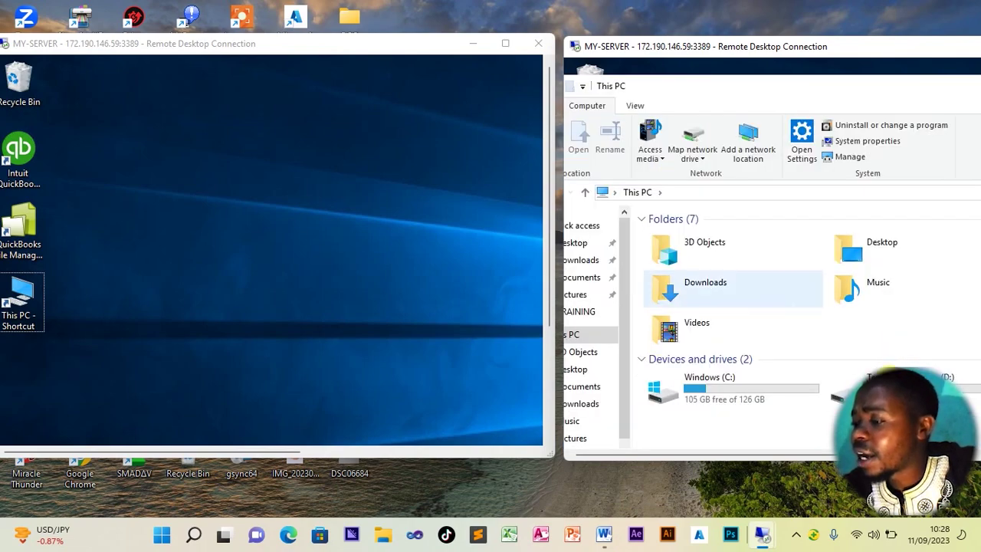
# Step: Open SHARE FOLDER on Temporary Storage (D:) in the right-hand session
pyautogui.doubleClick(850, 387)
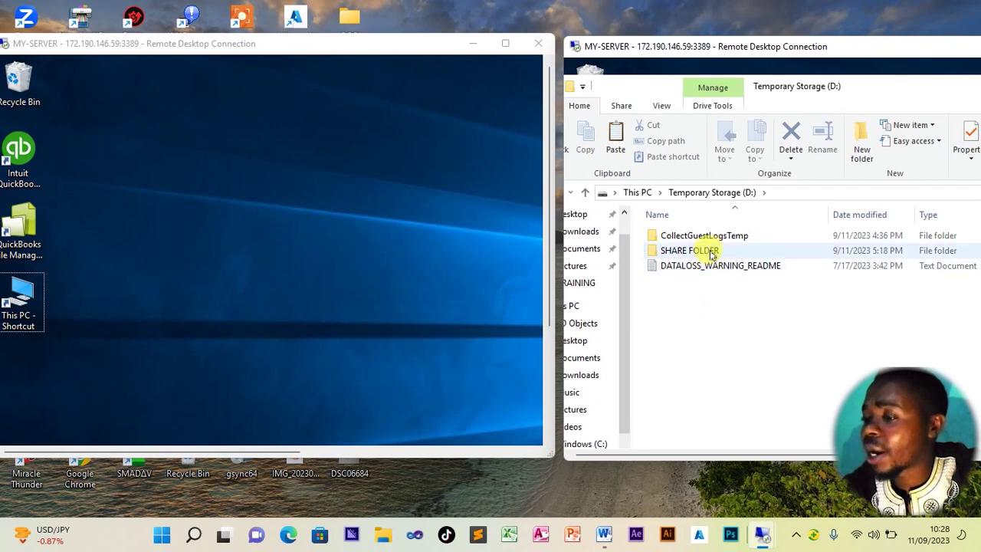
pyautogui.moveTo(713, 255)
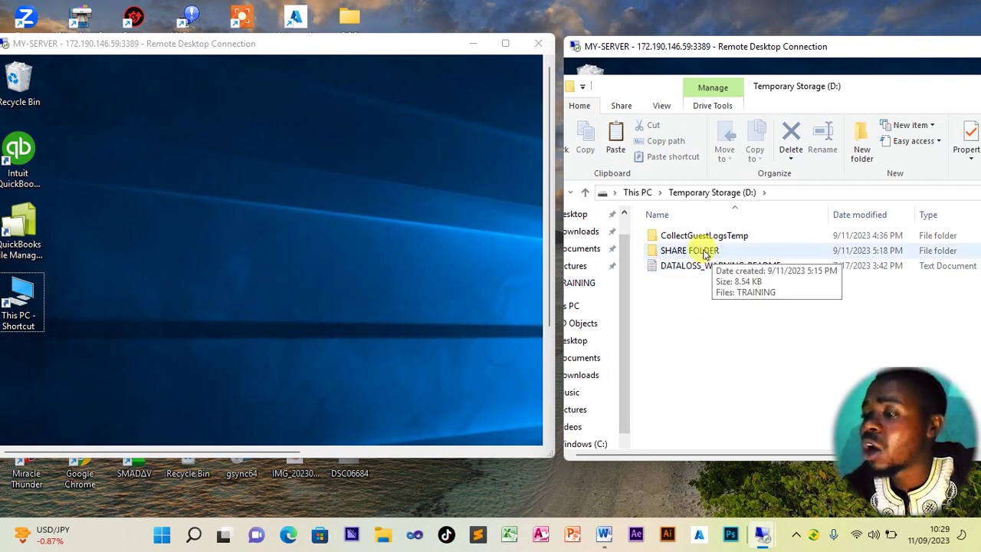
pyautogui.doubleClick(703, 251)
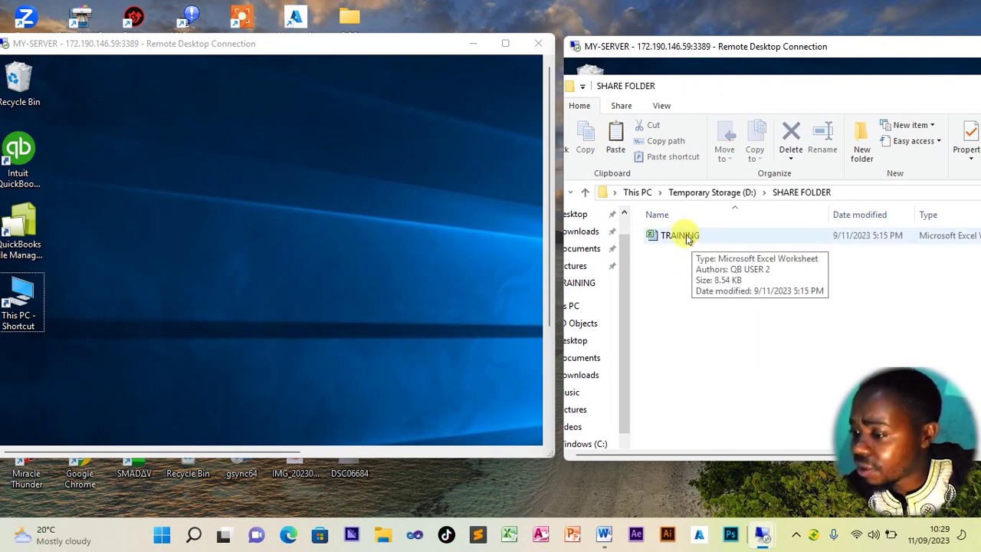
# Step: Delete the TRAINING workbook from SHARE FOLDER
pyautogui.click(688, 238)
pyautogui.rightClick(682, 234)
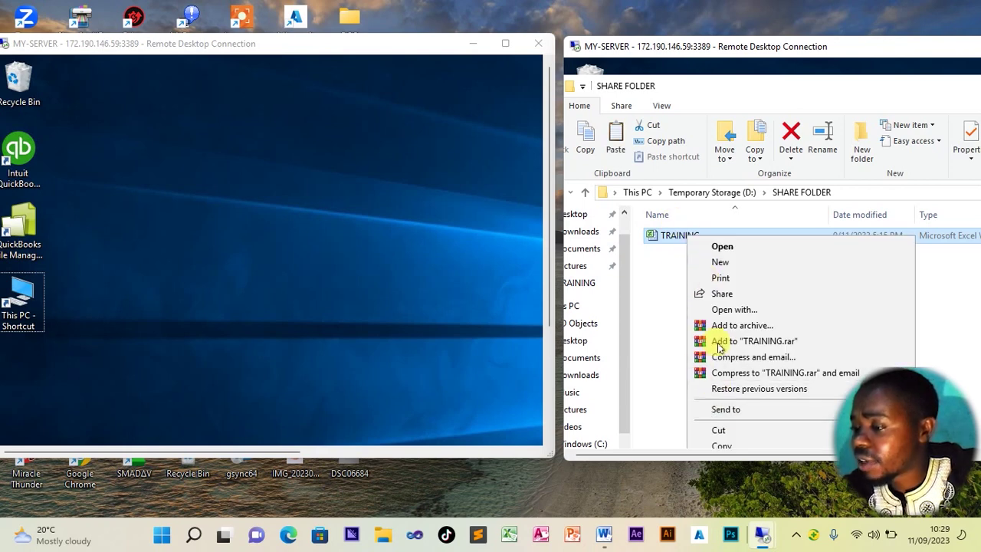
pyautogui.click(792, 137)
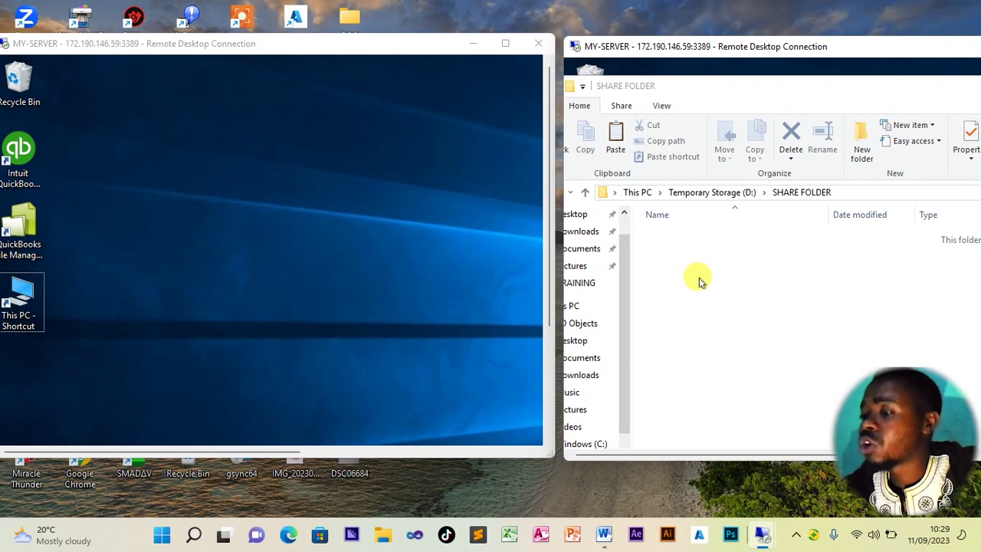
# Step: Create a new Excel worksheet named LIST OF STUDENTS in SHARE FOLDER and copy it
pyautogui.rightClick(699, 280)
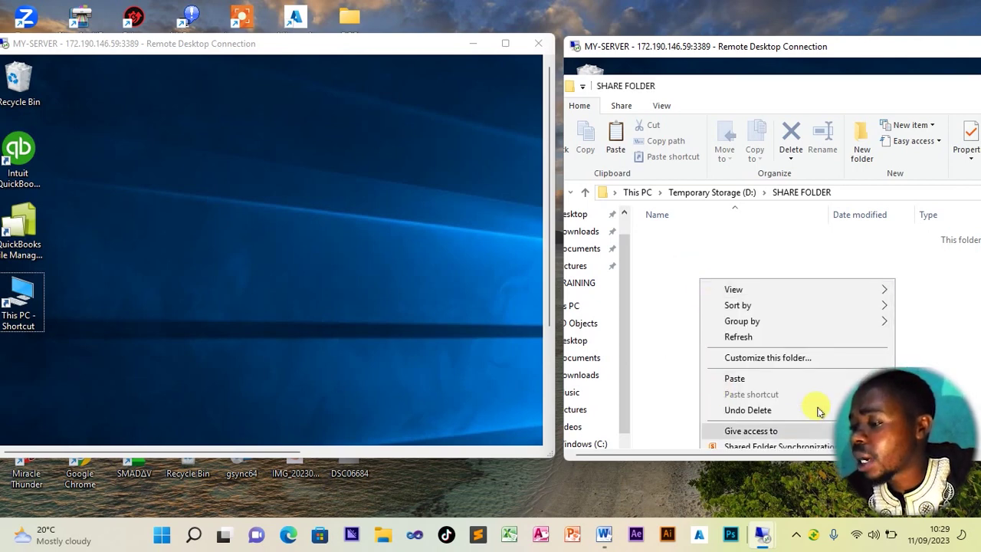
pyautogui.rightClick(722, 238)
pyautogui.moveTo(767, 425)
pyautogui.click(950, 408)
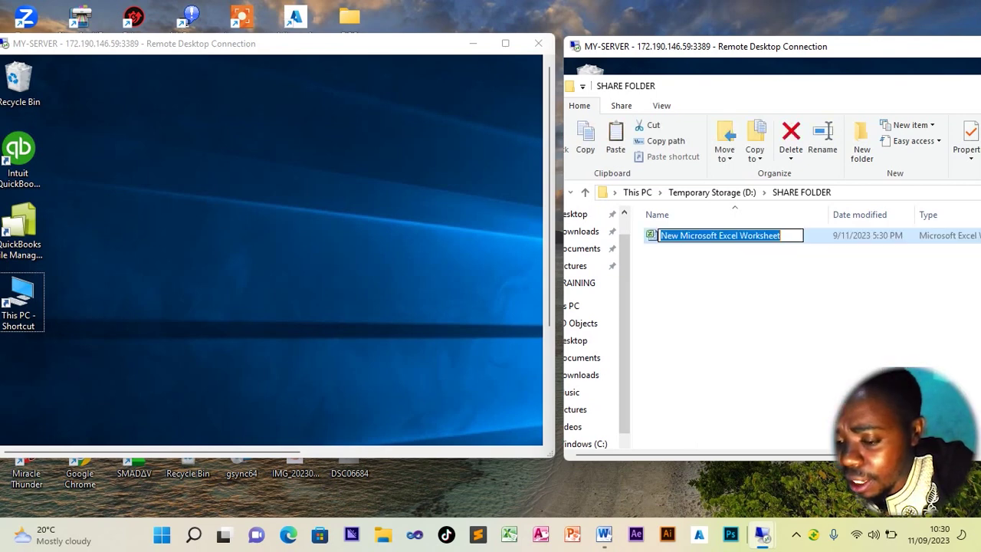
pyautogui.write('Li')
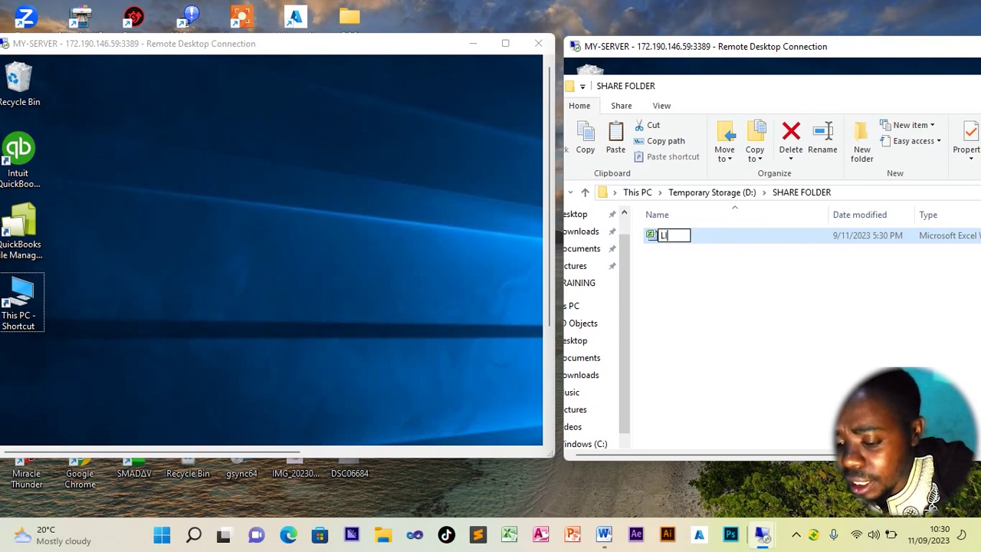
pyautogui.write('F STUDENTS')
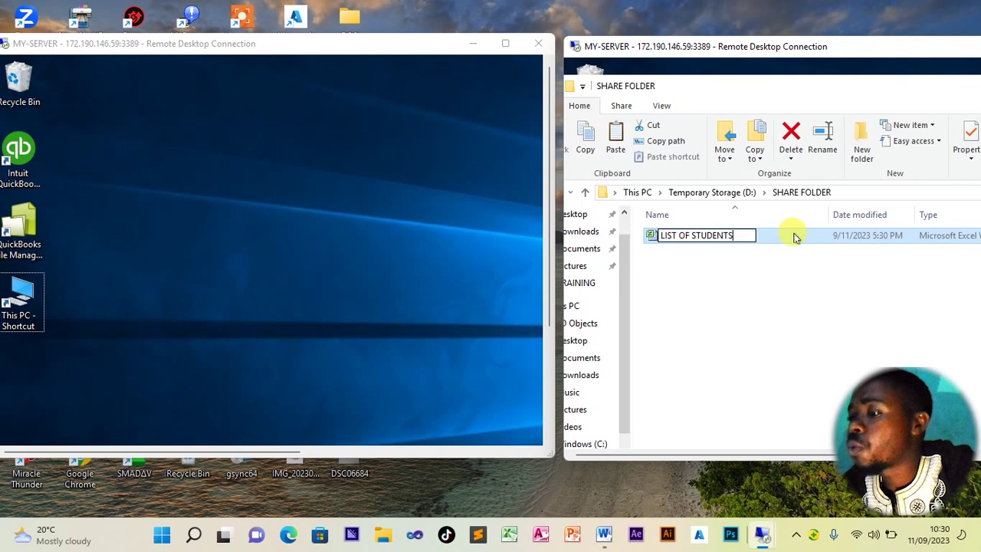
pyautogui.press('Return')
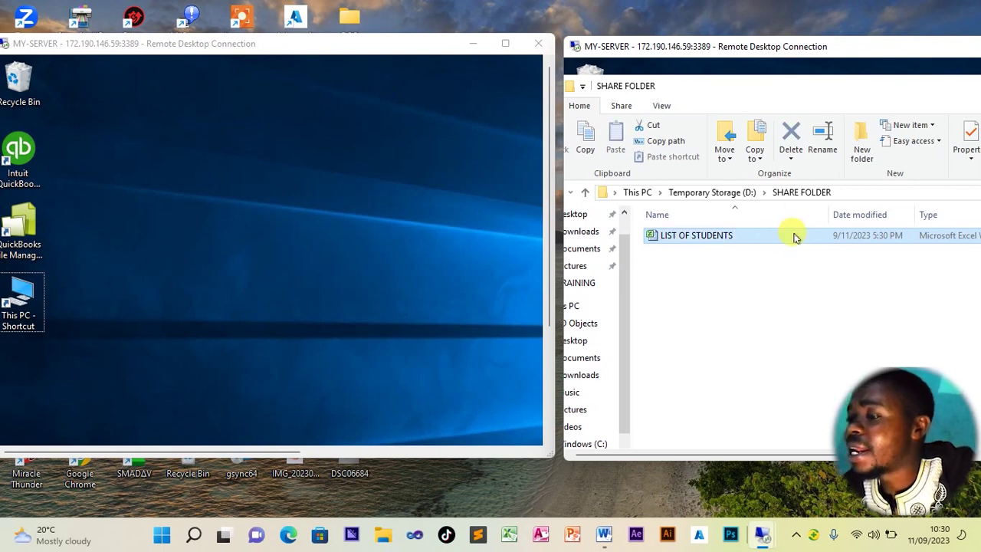
pyautogui.hotkey('ctrl', 'c')
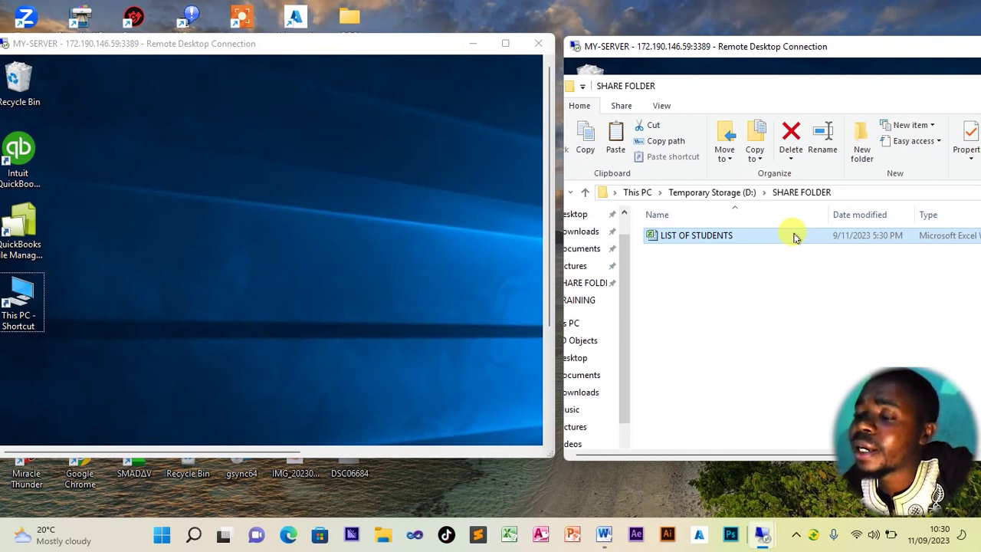
# Step: Open LIST OF STUDENTS and enter NAME and AMOUNT headers, widening columns A and B
pyautogui.doubleClick(737, 235)
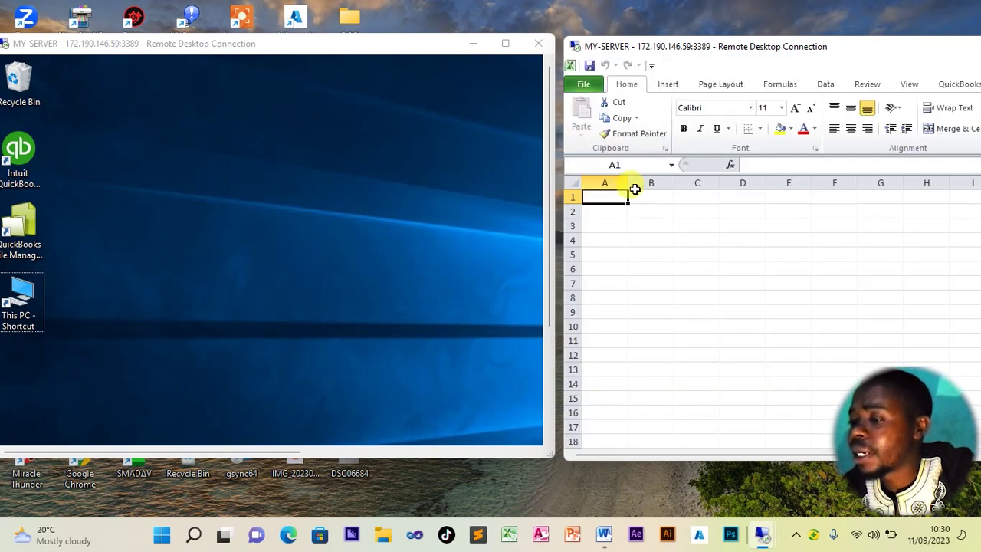
pyautogui.moveTo(629, 182); pyautogui.dragTo(672, 186)
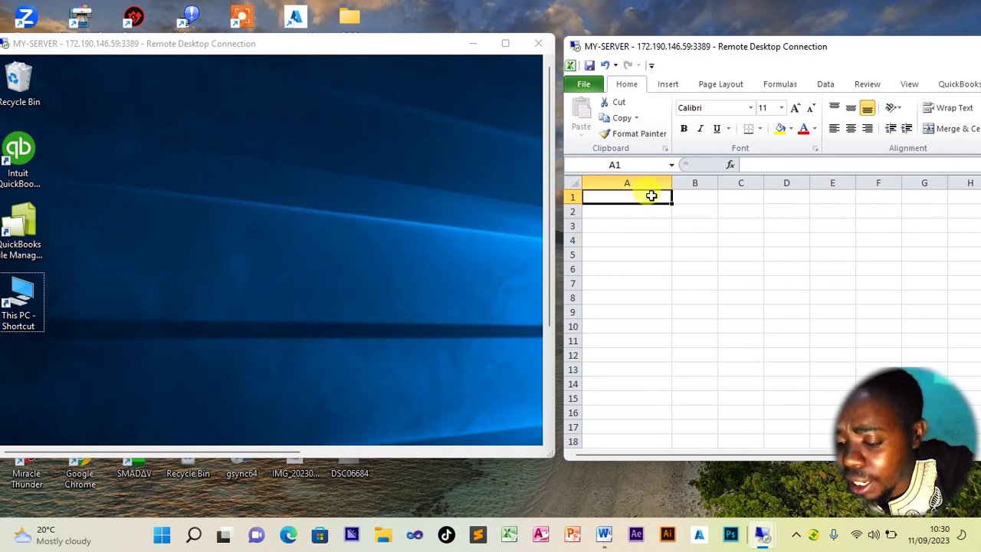
pyautogui.write('NAME')
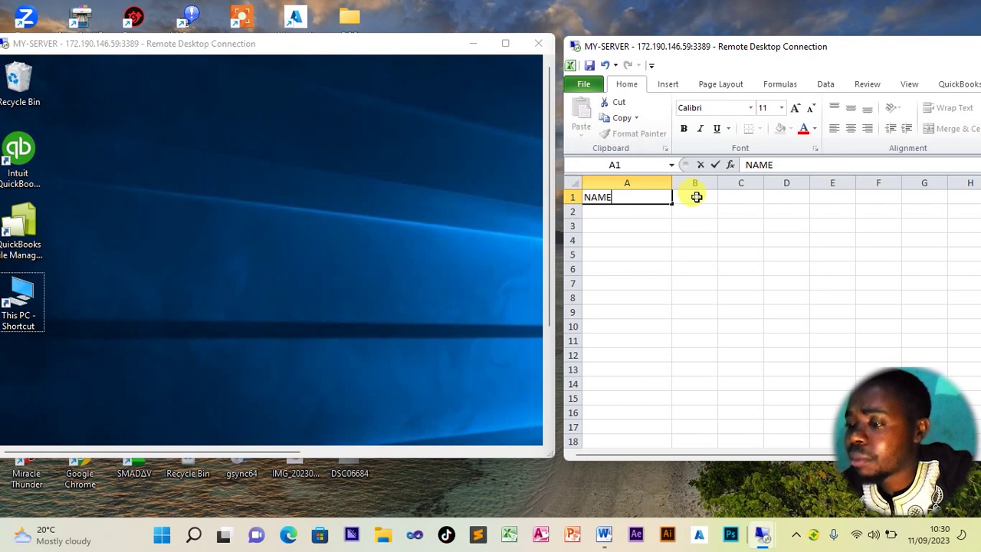
pyautogui.click(696, 197)
pyautogui.write('A')
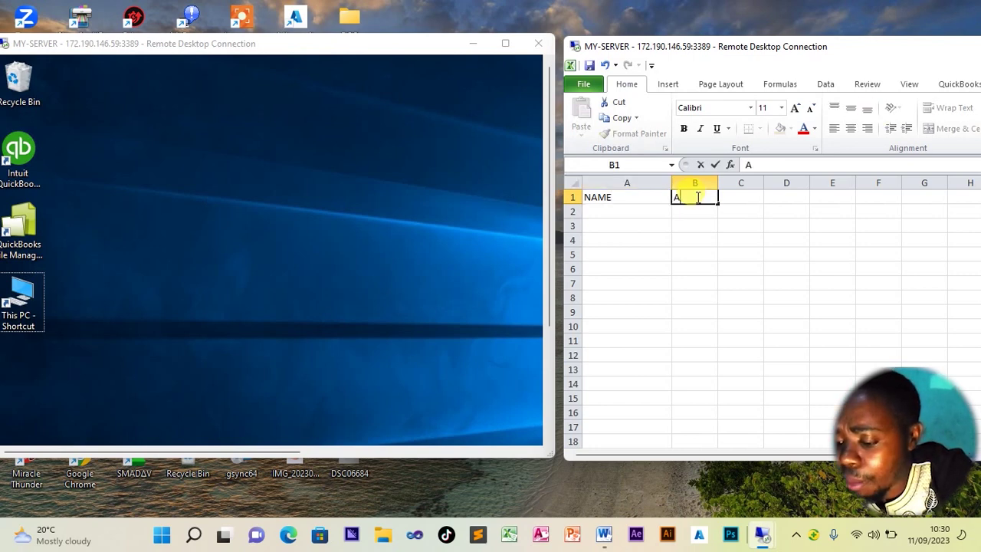
pyautogui.write('MOUNT')
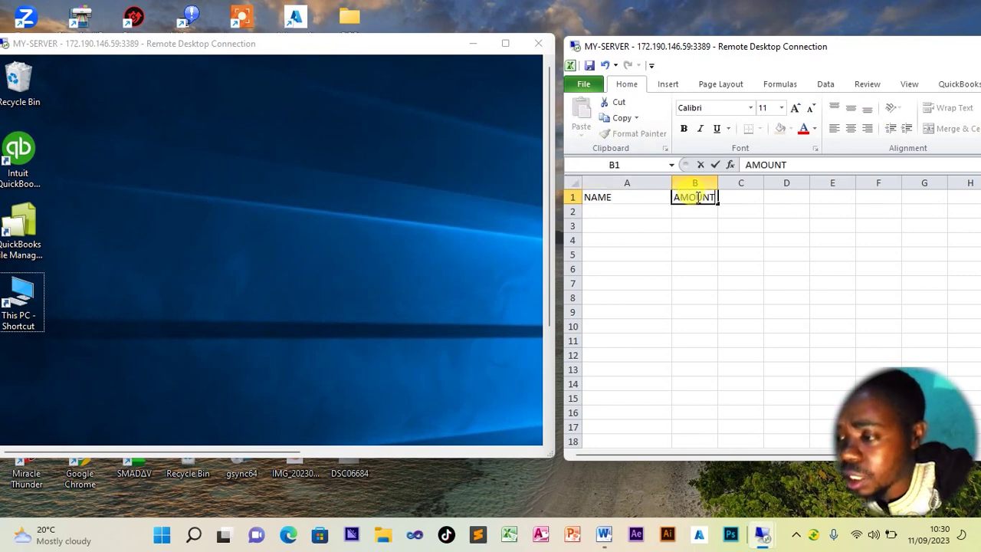
pyautogui.click(714, 165)
pyautogui.click(694, 182)
pyautogui.moveTo(718, 183); pyautogui.dragTo(729, 183)
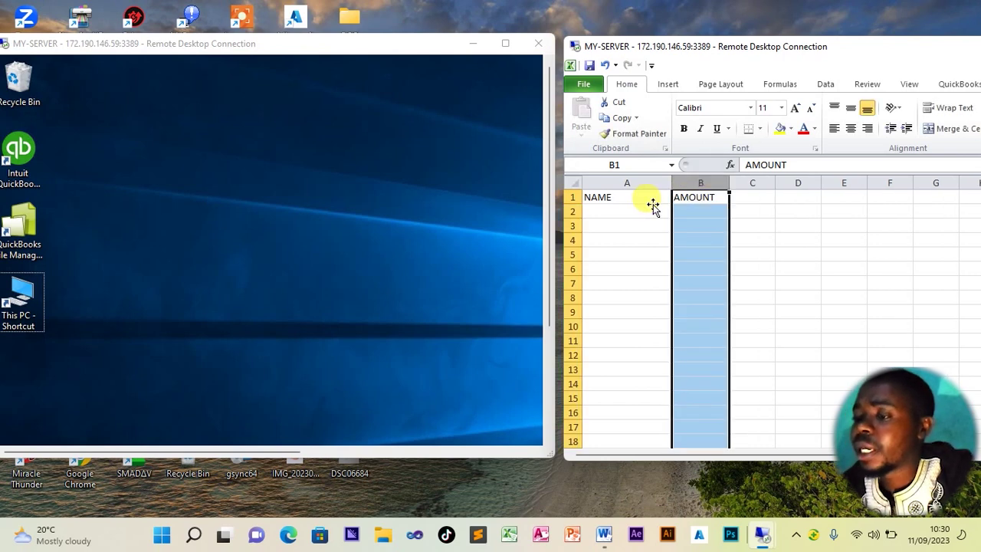
# Step: Enter JOHN 200000 and MARY 300000 in rows 2 and 3
pyautogui.click(634, 207)
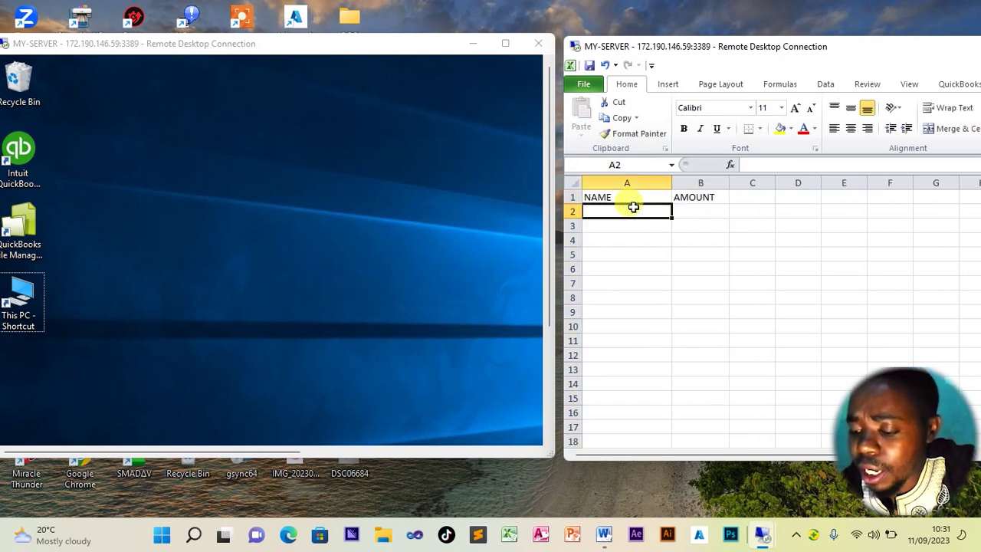
pyautogui.write('JOHN')
pyautogui.click(692, 210)
pyautogui.click(641, 210)
pyautogui.click(682, 210)
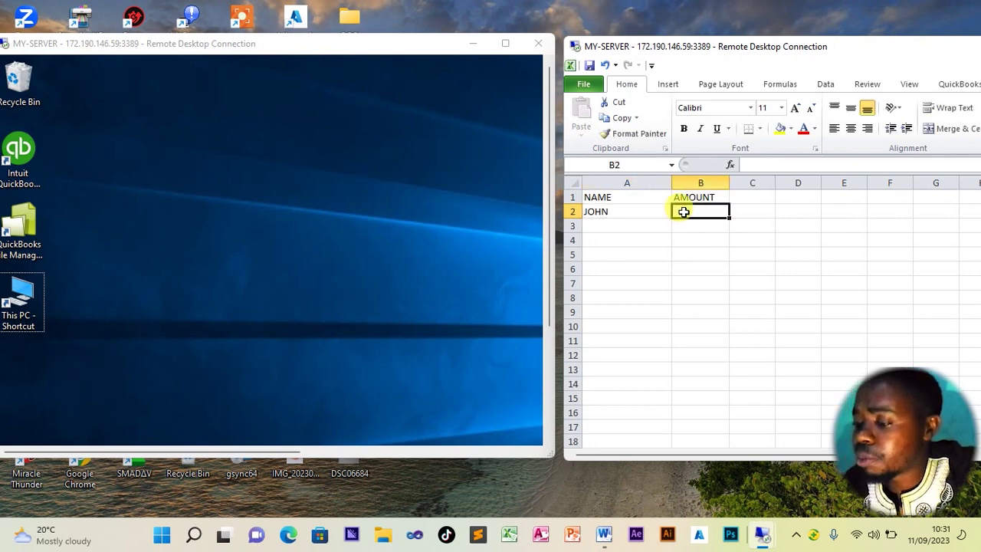
pyautogui.write('200000')
pyautogui.click(648, 225)
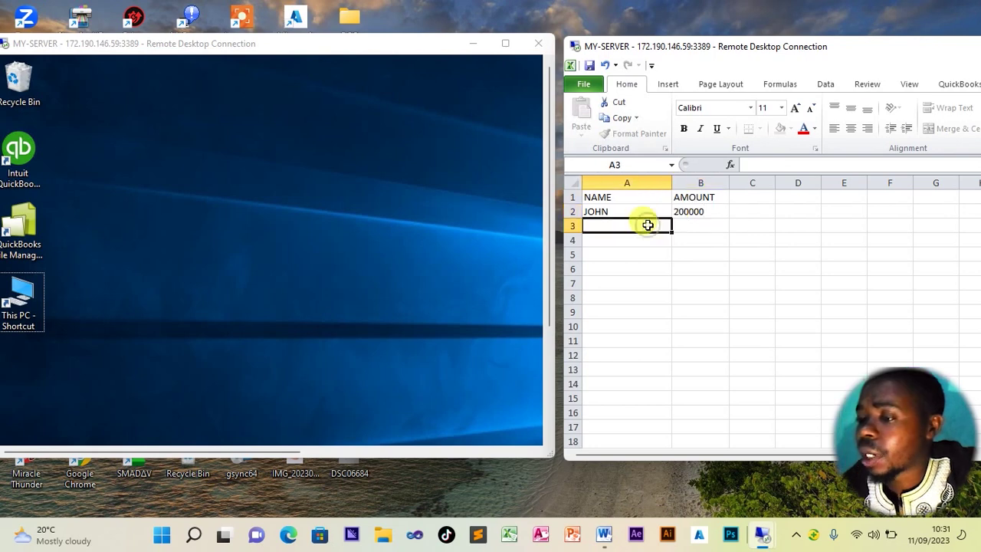
pyautogui.write('MARY')
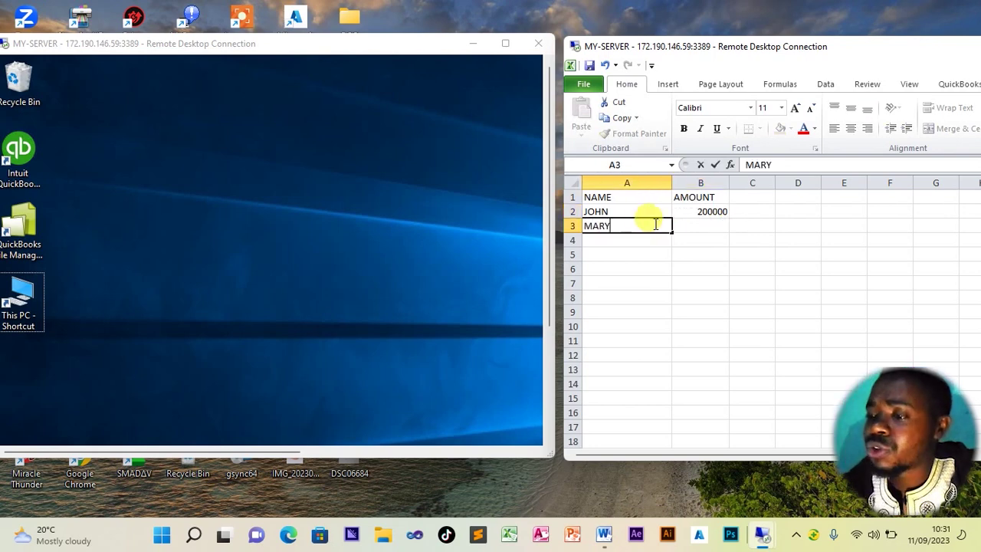
pyautogui.click(696, 228)
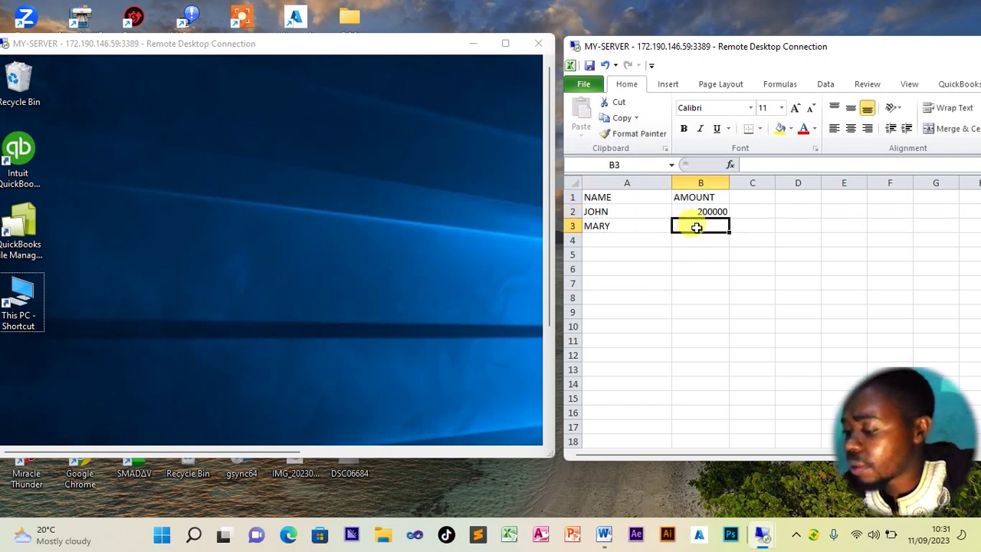
pyautogui.write('300000')
pyautogui.click(638, 238)
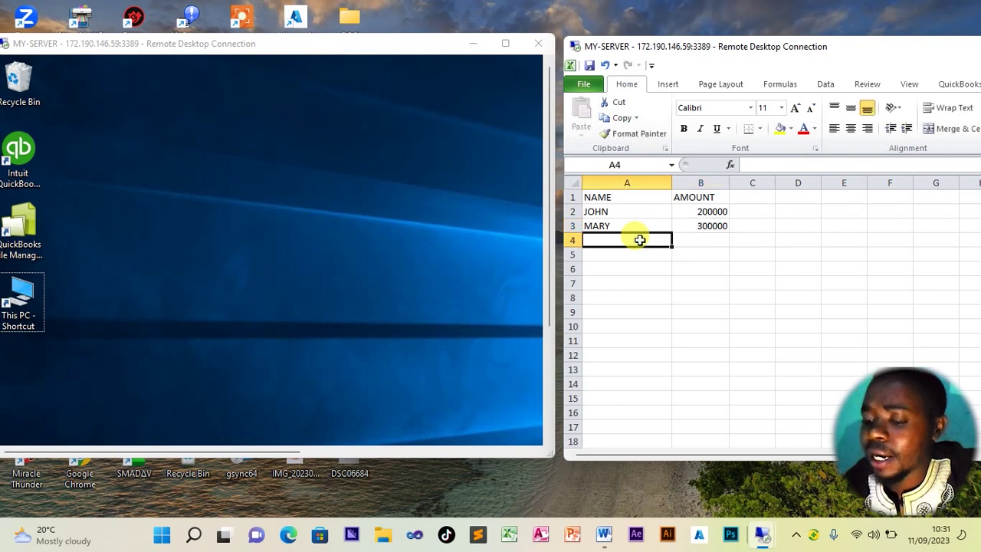
# Step: Enter JOSEPH 100000 and ROSE 250000 in rows 4 and 5
pyautogui.write('JOSEP')
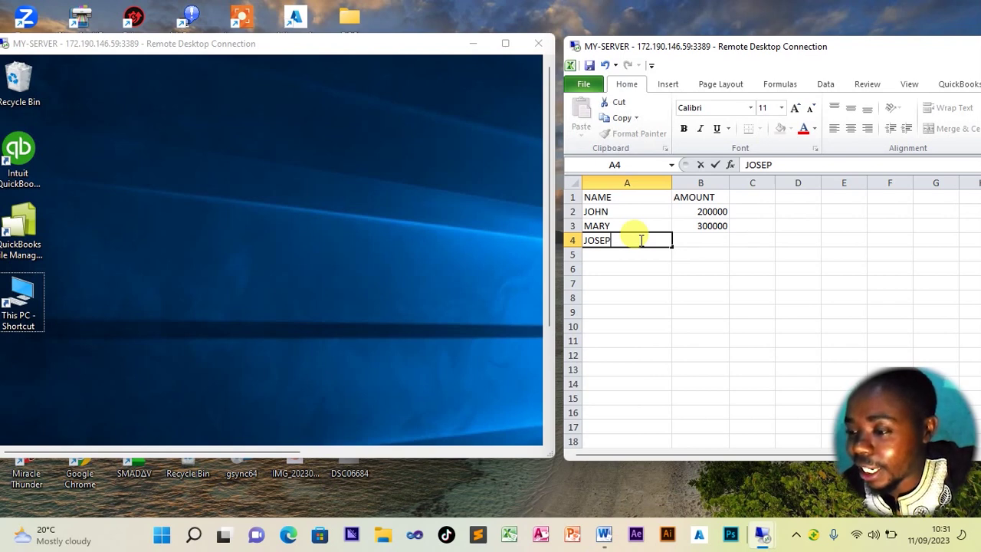
pyautogui.write('H')
pyautogui.click(689, 239)
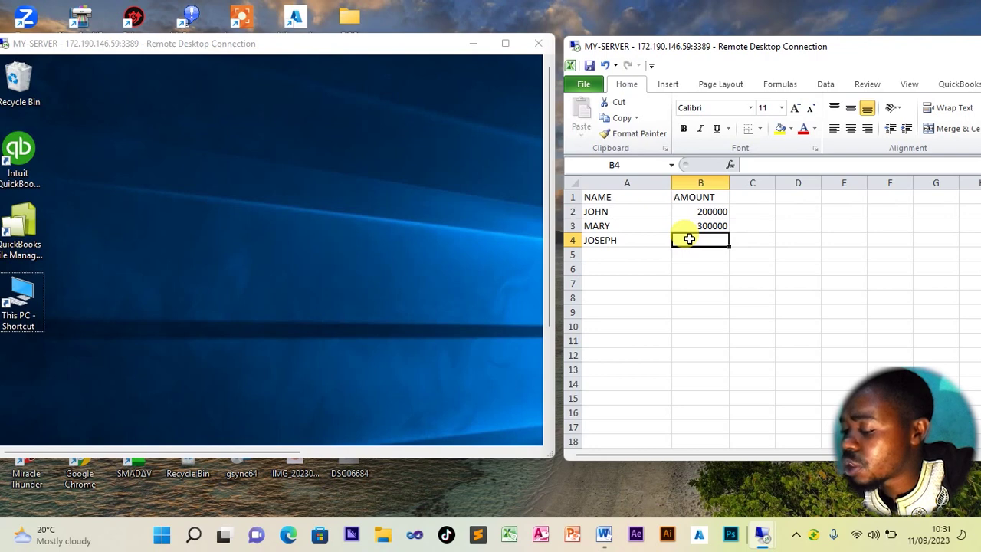
pyautogui.write('100000')
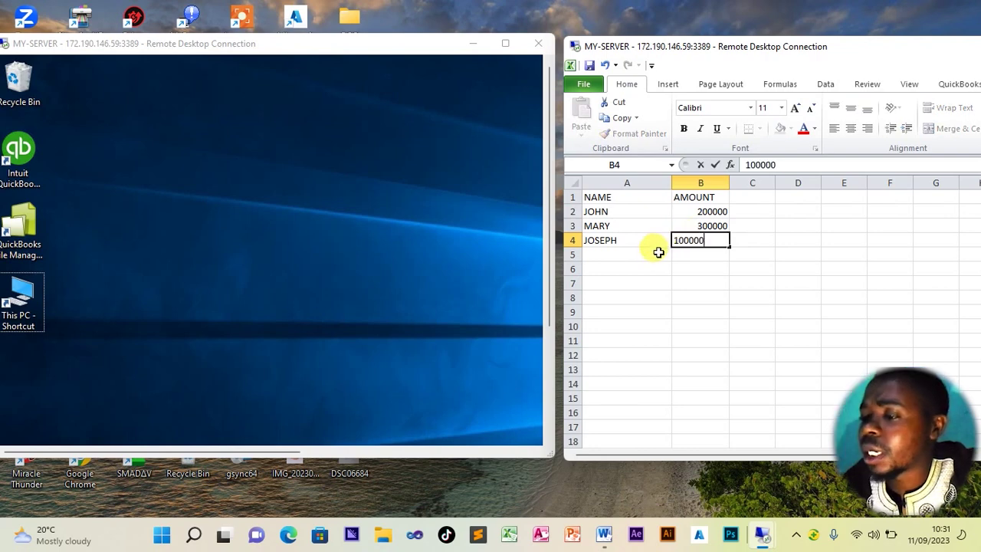
pyautogui.click(657, 255)
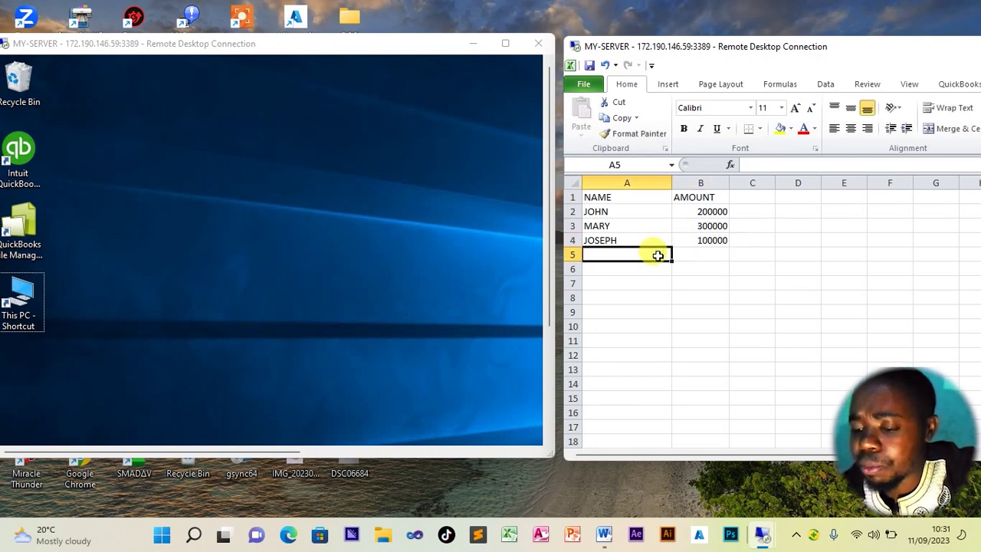
pyautogui.write('ROSE')
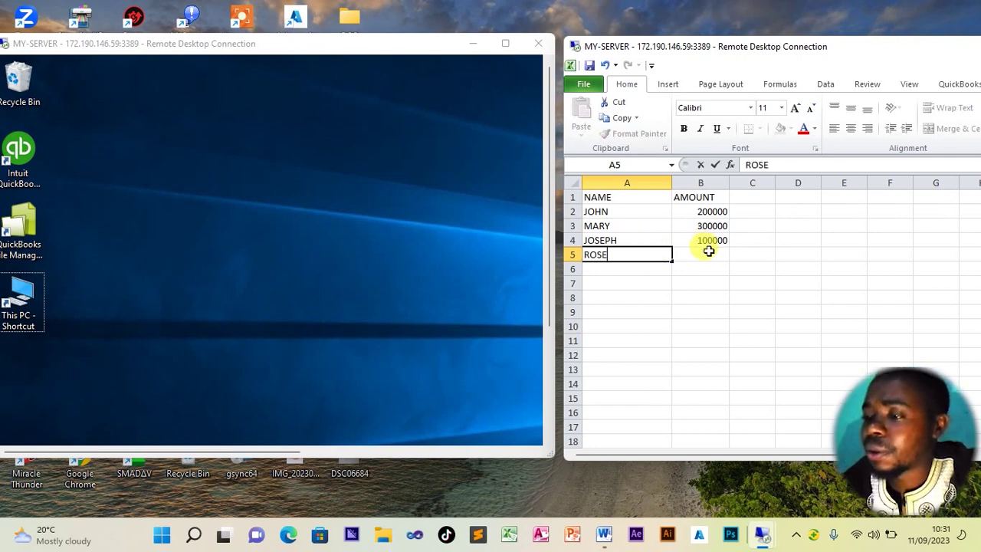
pyautogui.click(710, 254)
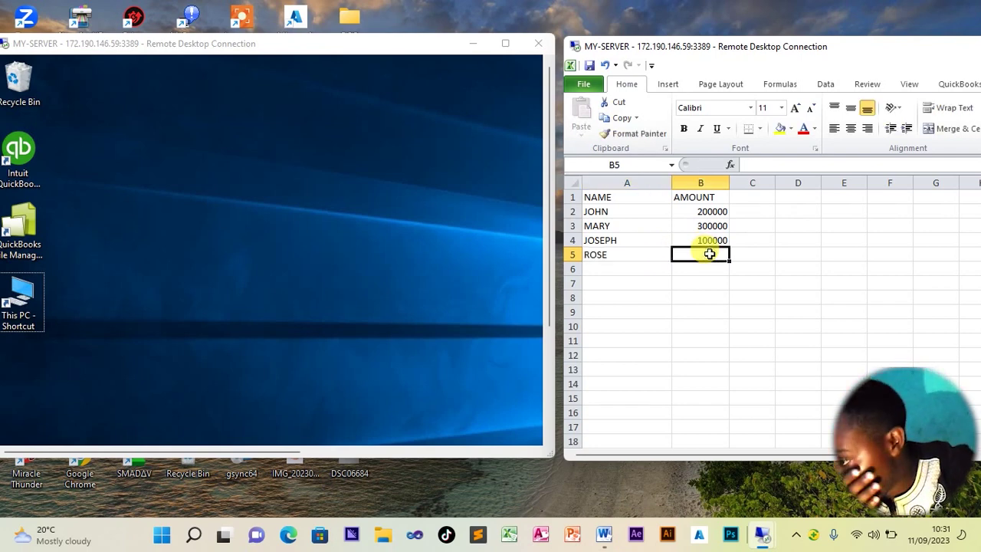
pyautogui.write('250')
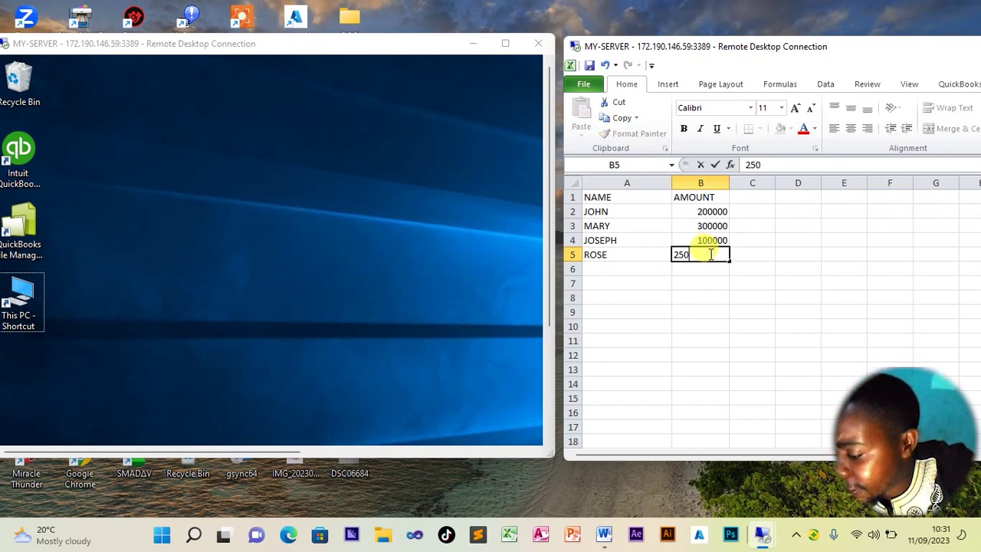
pyautogui.write('000')
pyautogui.click(709, 270)
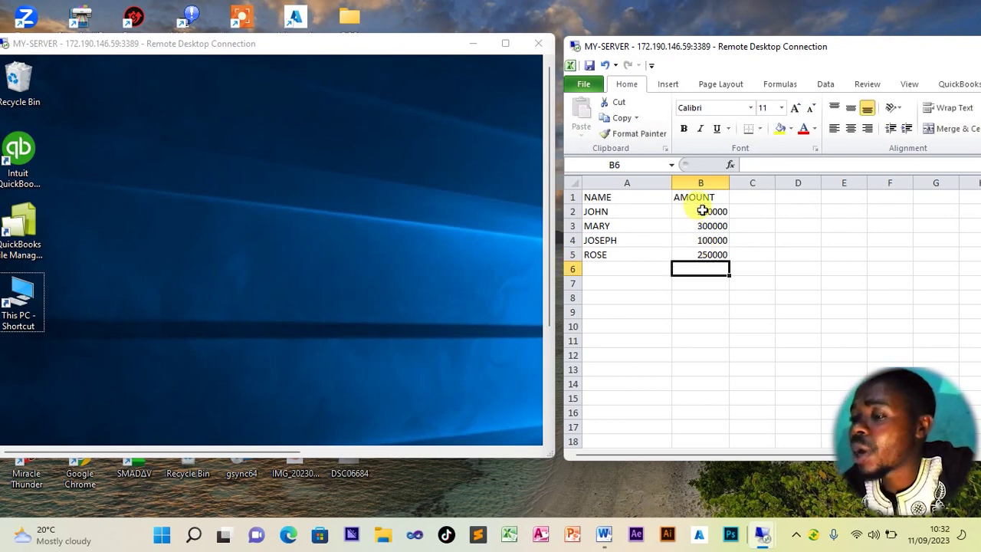
pyautogui.moveTo(701, 213); pyautogui.dragTo(703, 263)
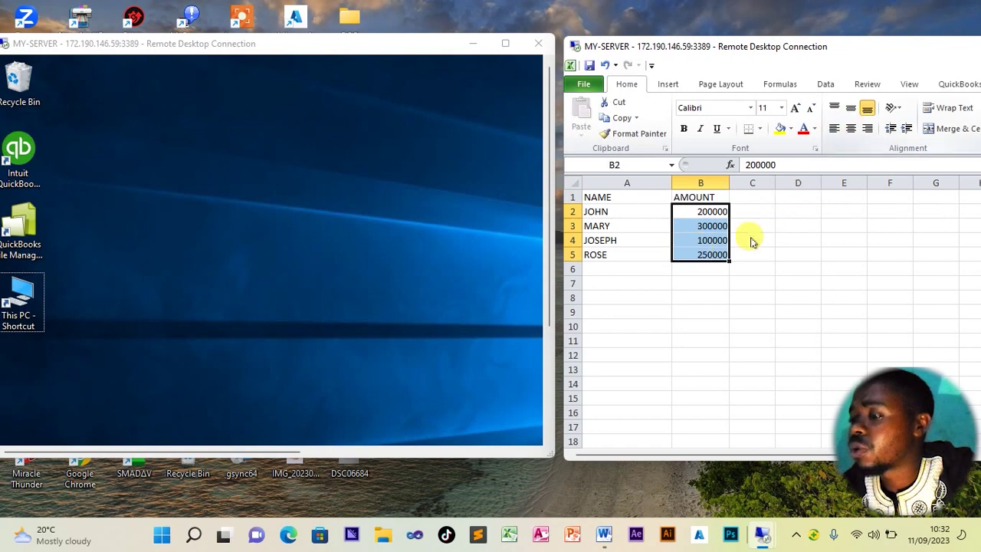
# Step: AutoSum the amounts B2:B5 into B6, giving a total of 850000
pyautogui.moveTo(861, 55); pyautogui.dragTo(676, 99)
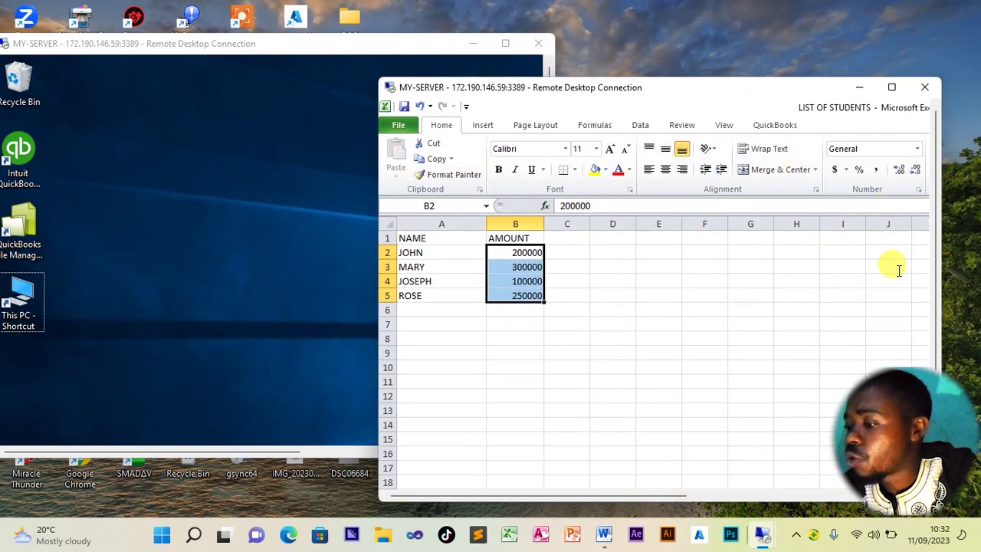
pyautogui.moveTo(684, 498); pyautogui.dragTo(591, 499)
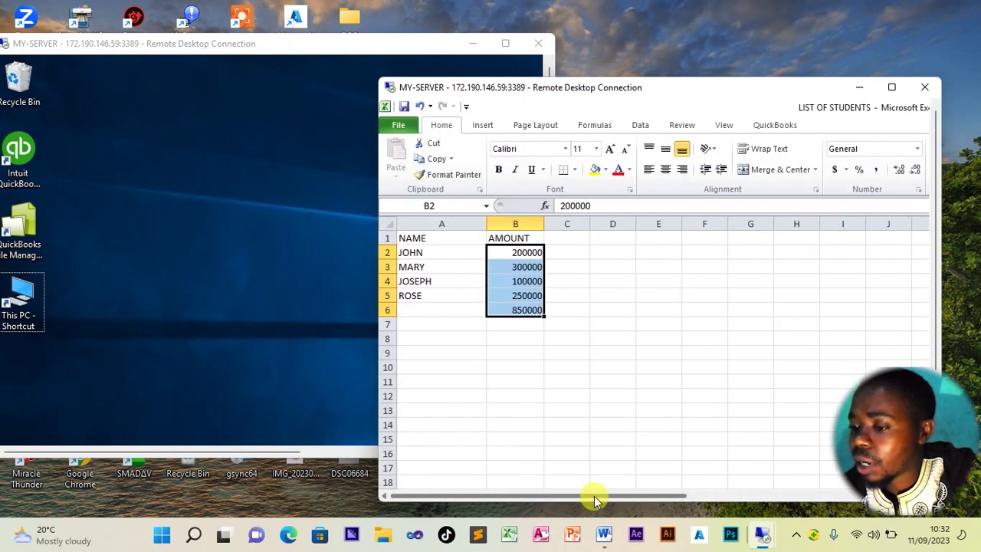
pyautogui.click(532, 314)
# Step: Apply All Borders to the table A1:B6 and shift the right session window aside
pyautogui.moveTo(427, 237); pyautogui.dragTo(528, 311)
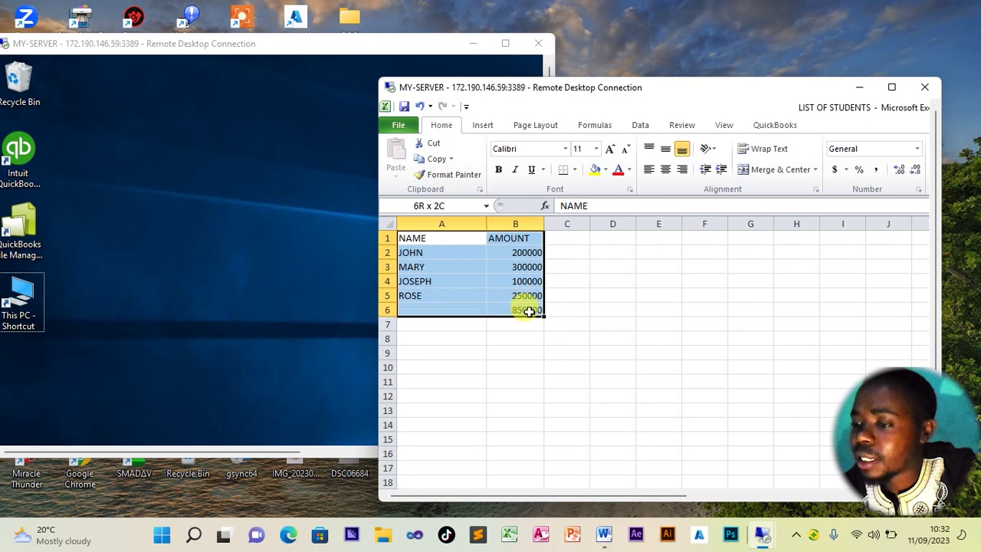
pyautogui.click(573, 173)
pyautogui.click(590, 283)
pyautogui.click(592, 292)
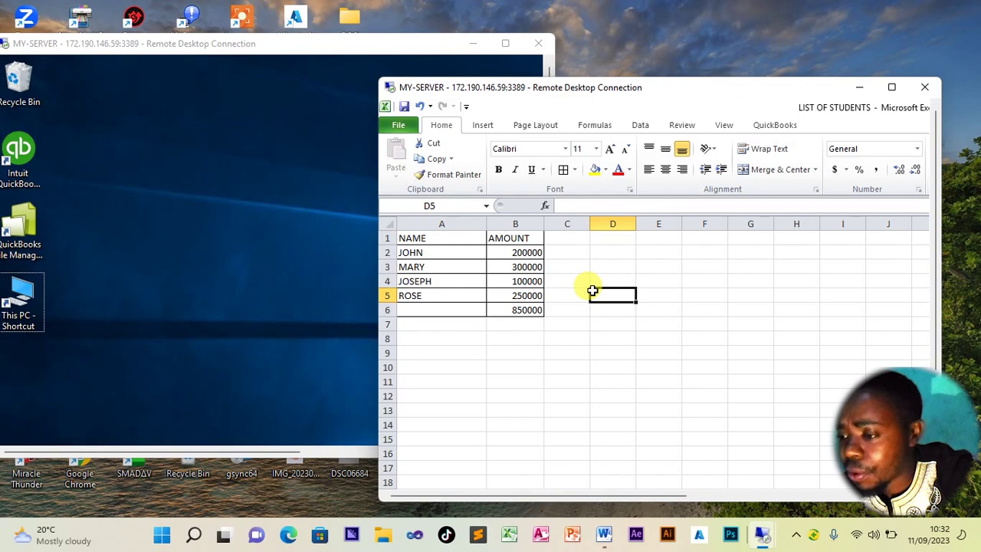
pyautogui.moveTo(738, 86); pyautogui.dragTo(899, 73)
pyautogui.click(601, 296)
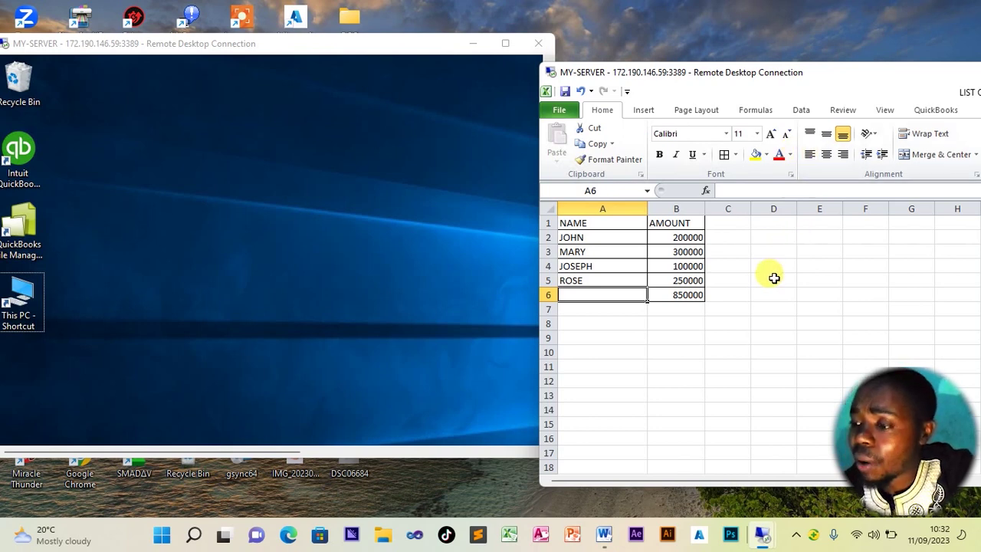
pyautogui.moveTo(776, 82); pyautogui.dragTo(792, 59)
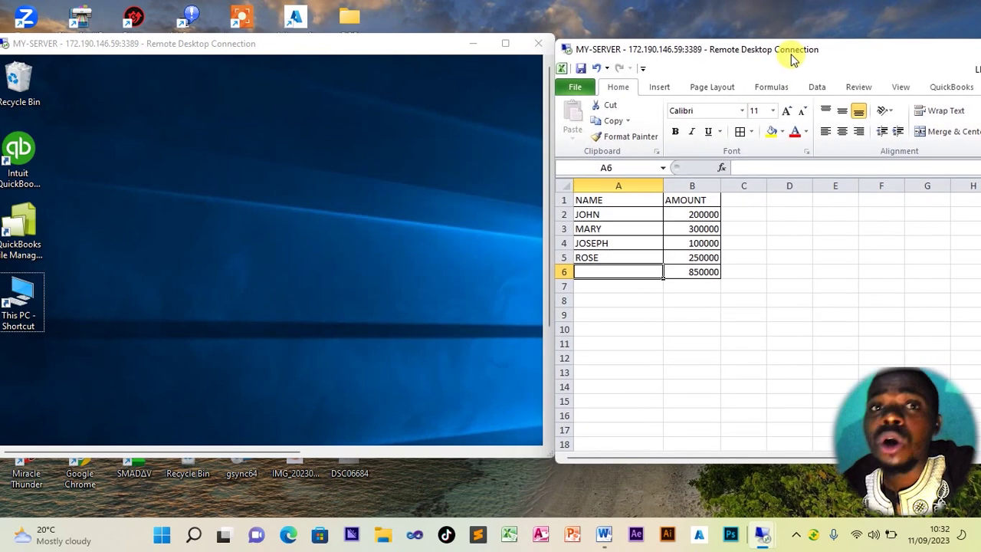
# Step: In the left session, open LIST OF STUDENTS from SHARE FOLDER on Temporary Storage (D:)
pyautogui.doubleClick(31, 289)
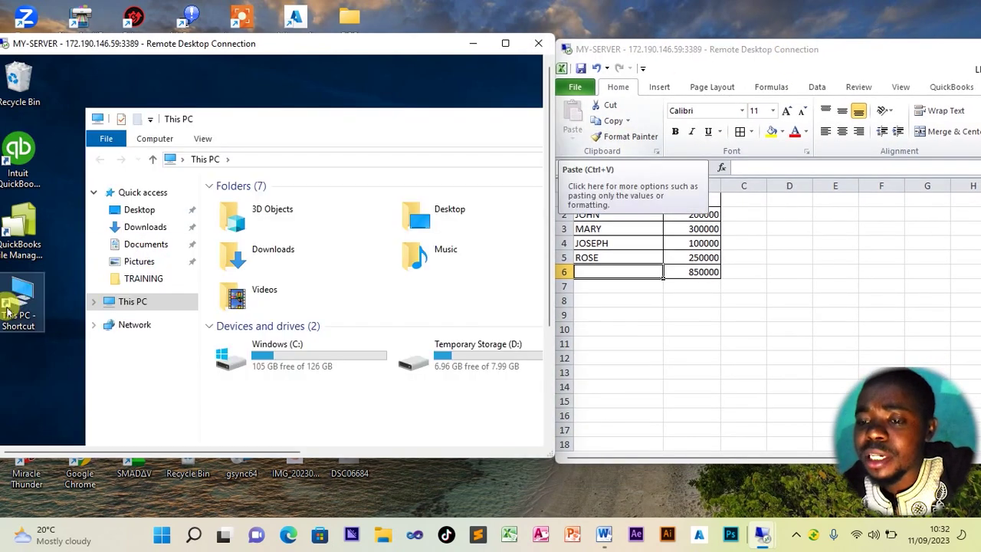
pyautogui.doubleClick(459, 358)
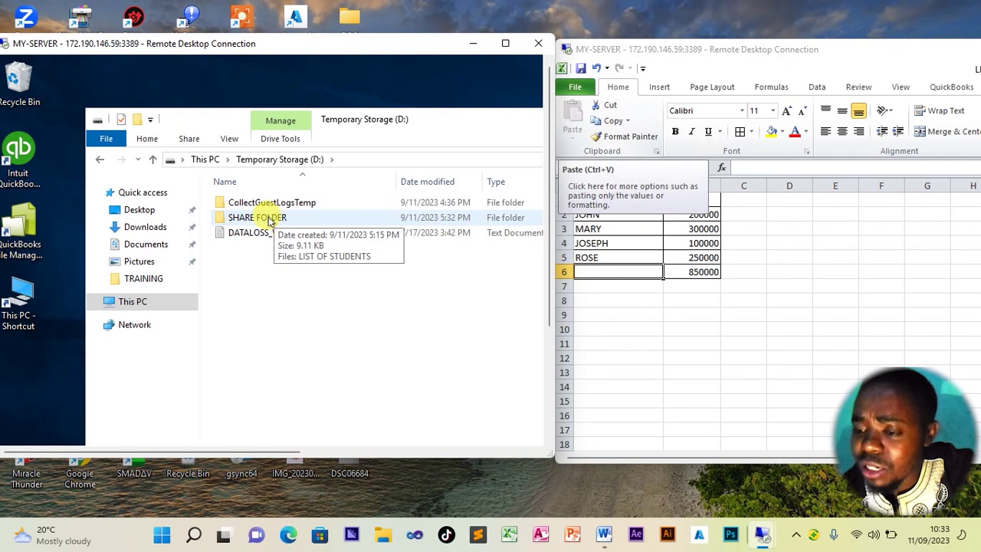
pyautogui.click(269, 218)
pyautogui.doubleClick(270, 219)
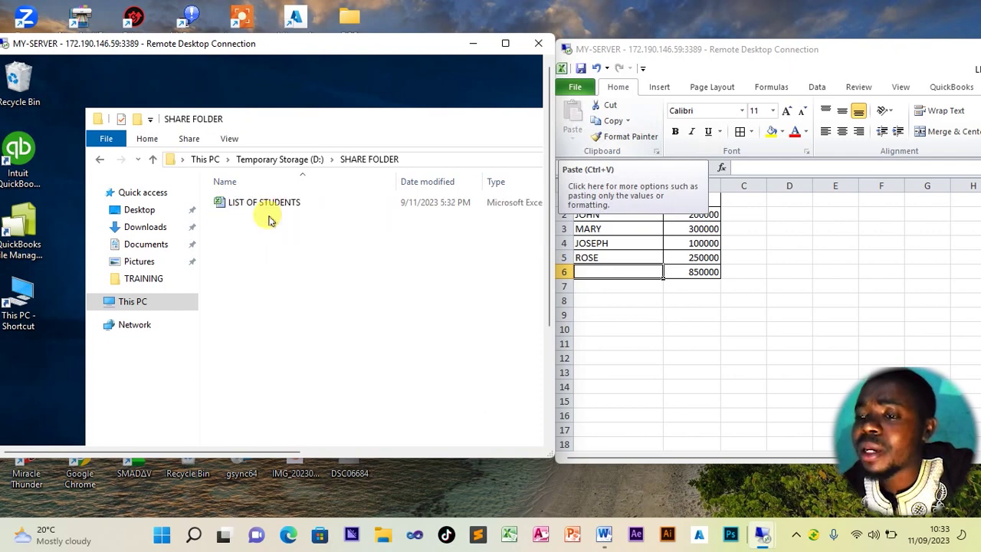
pyautogui.doubleClick(274, 204)
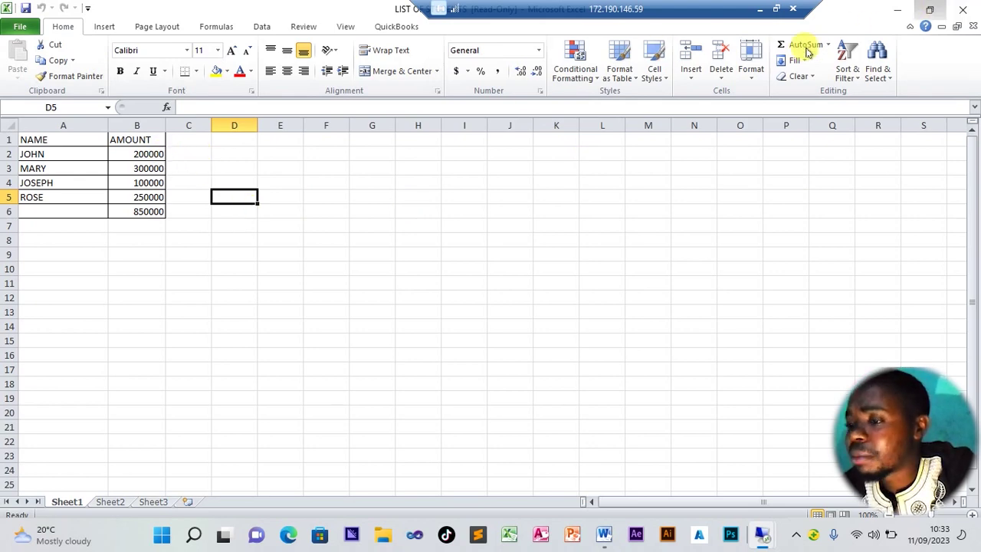
# Step: Restore the left session's Excel window and bring its SHARE FOLDER window to the front
pyautogui.press('super+Down')
pyautogui.press('ctrl+alt+Break')
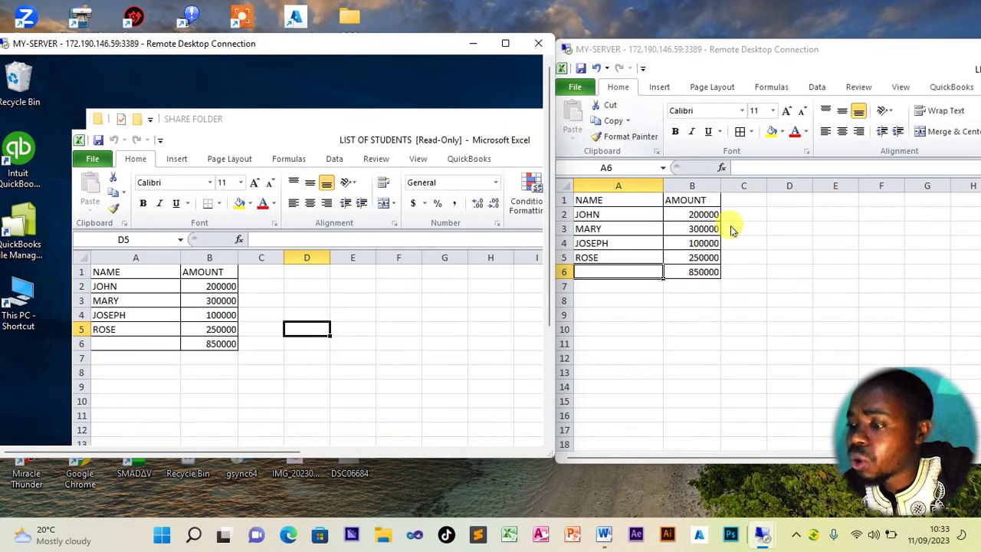
pyautogui.click(773, 259)
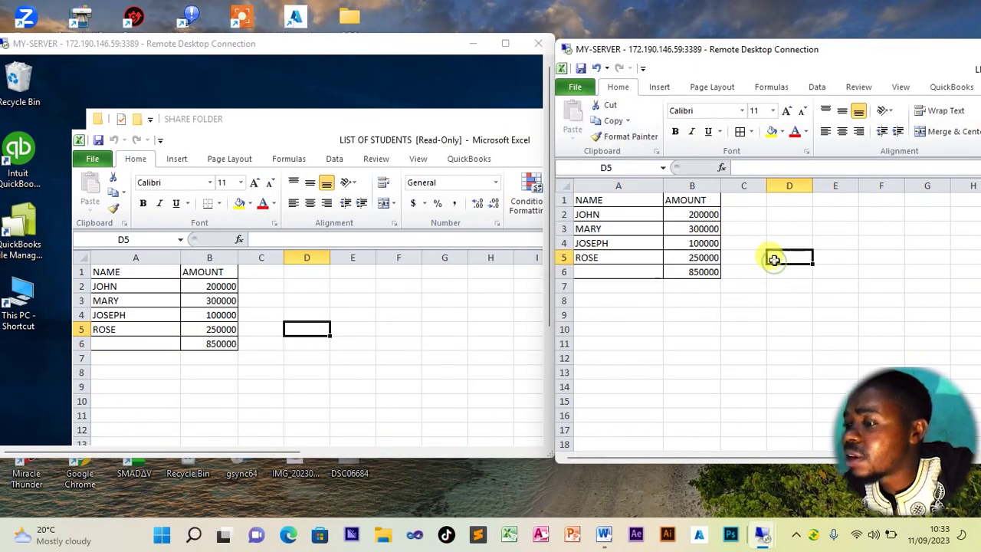
pyautogui.click(264, 357)
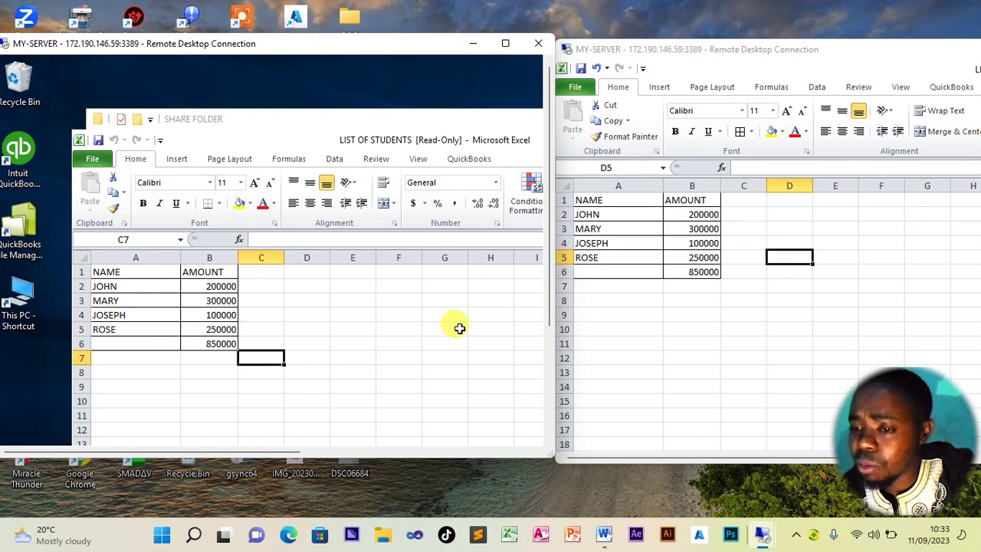
pyautogui.click(318, 298)
pyautogui.moveTo(408, 43); pyautogui.dragTo(373, 36)
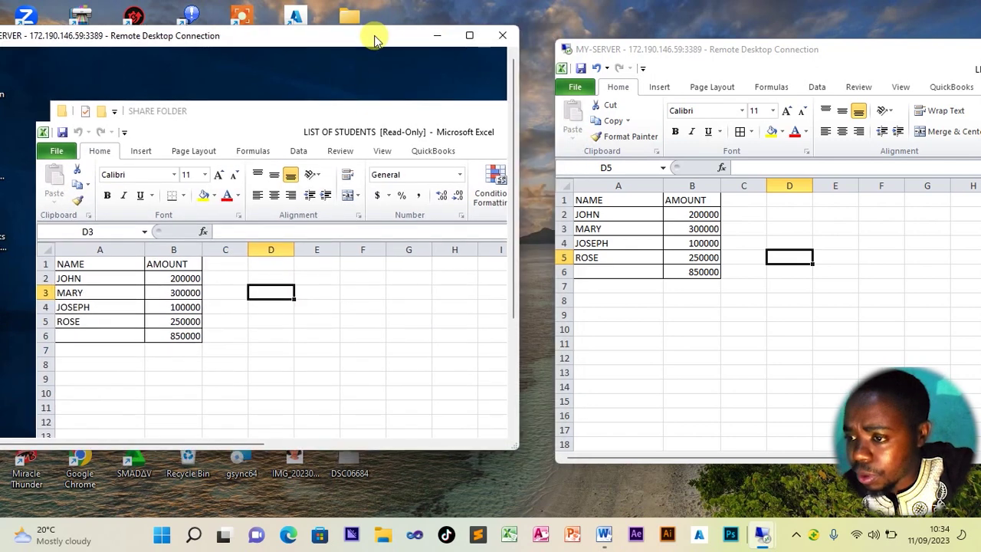
pyautogui.click(312, 117)
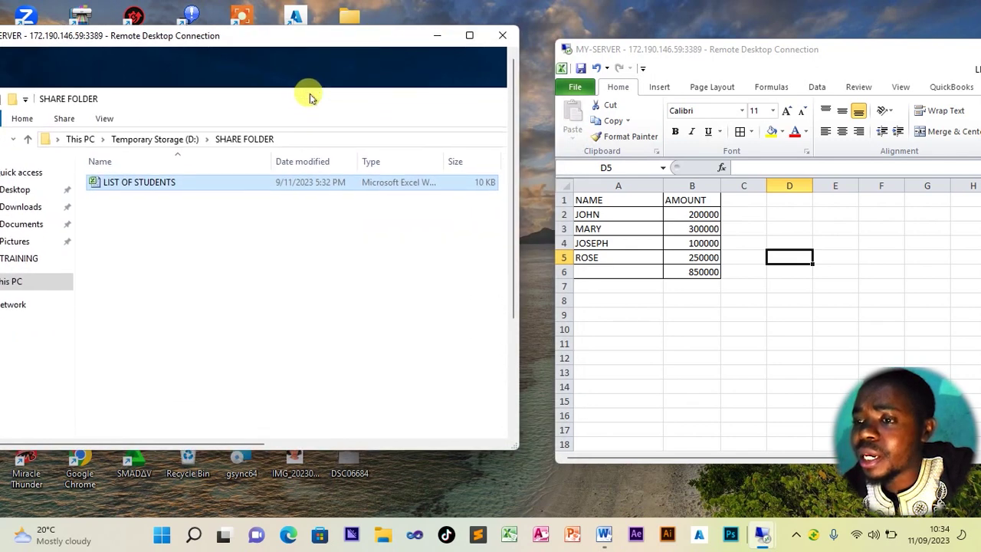
pyautogui.moveTo(470, 35); pyautogui.dragTo(532, 33)
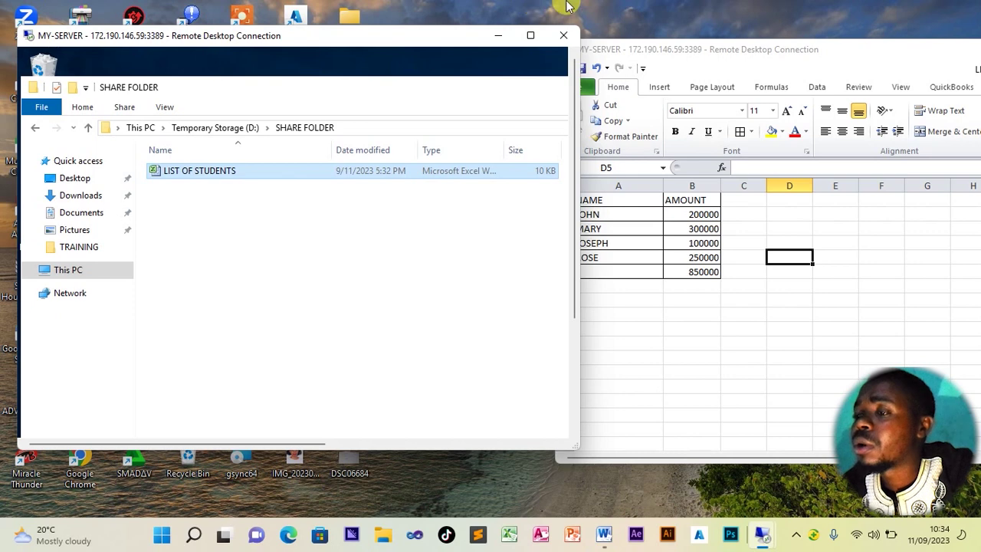
pyautogui.click(710, 49)
pyautogui.moveTo(726, 54); pyautogui.dragTo(756, 49)
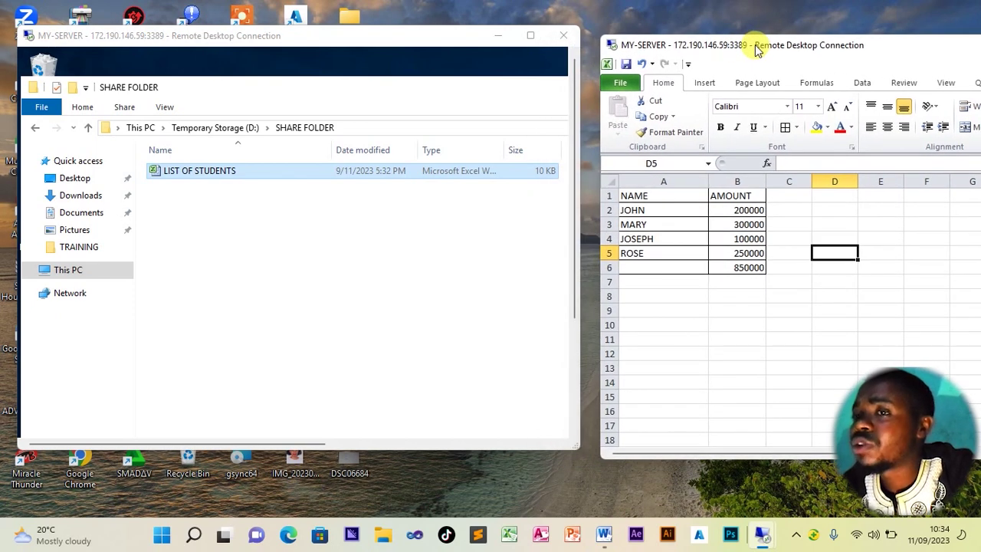
pyautogui.click(797, 265)
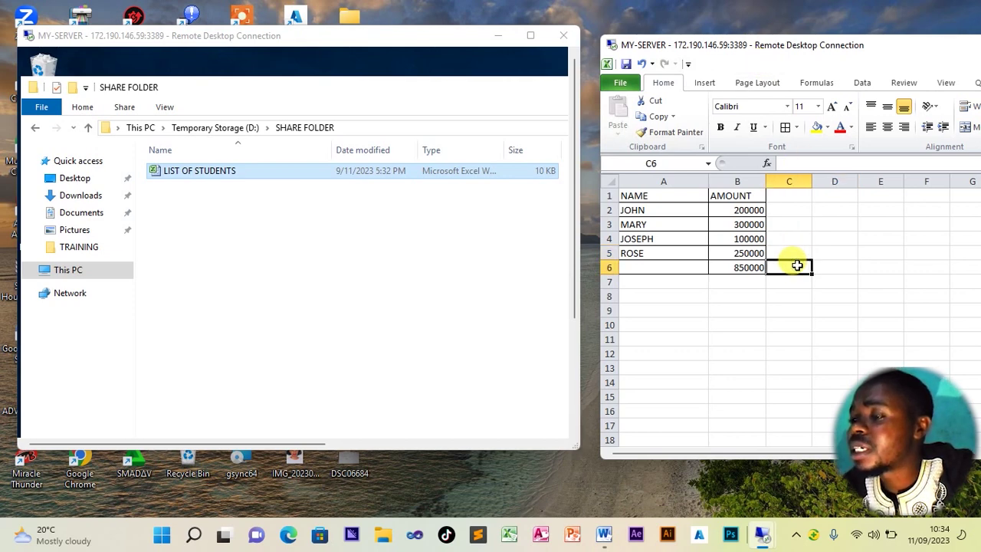
pyautogui.click(819, 263)
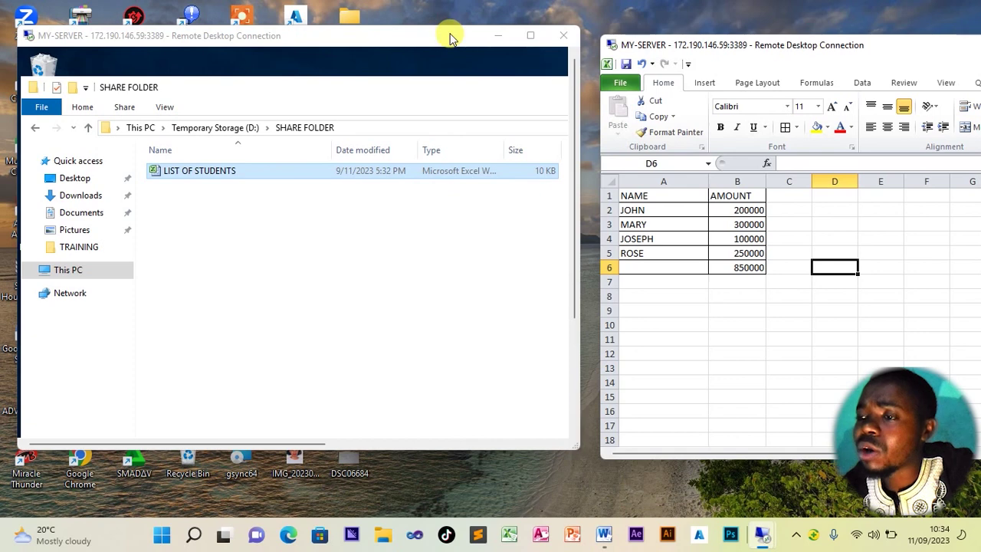
pyautogui.moveTo(449, 37); pyautogui.dragTo(443, 27)
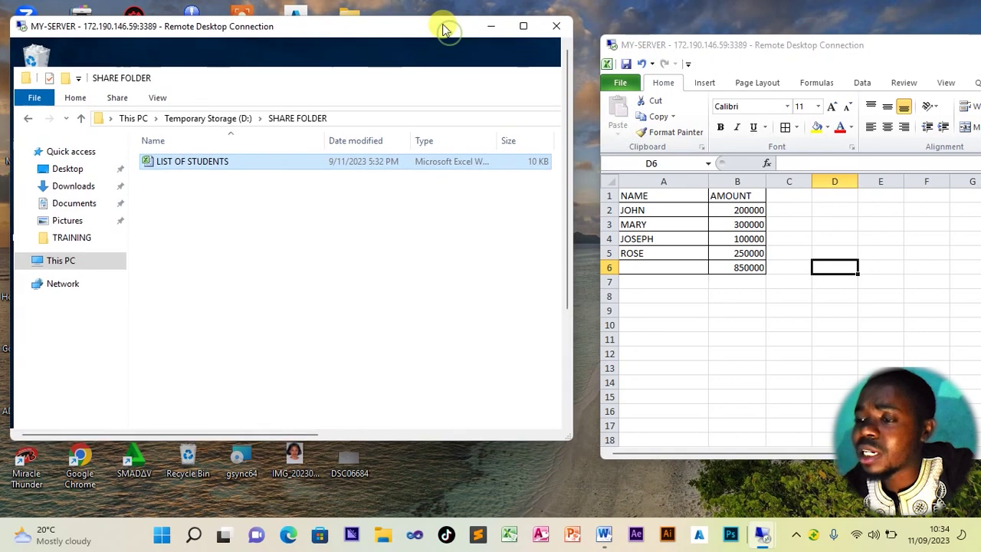
# Step: Copy the IMG image file from the desktop
pyautogui.rightClick(298, 461)
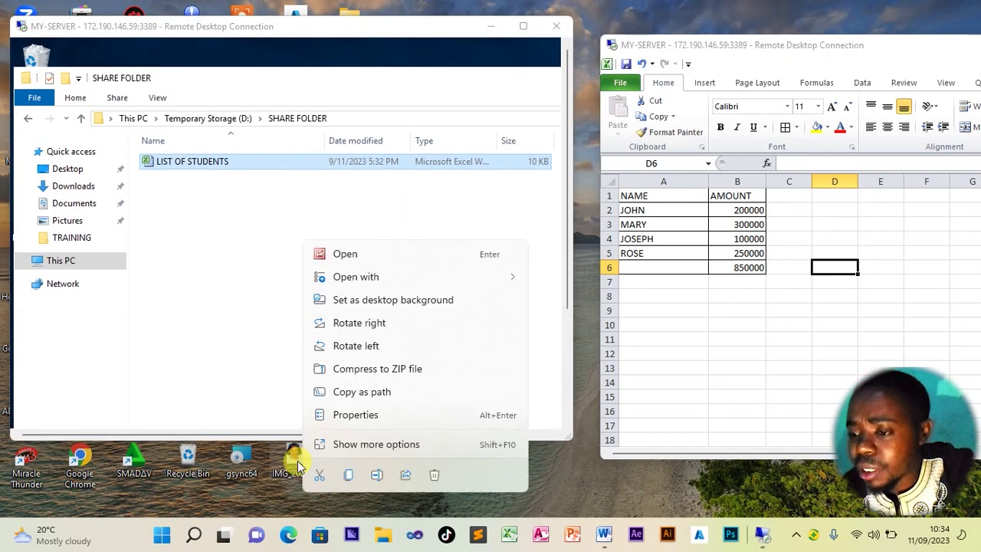
pyautogui.click(348, 474)
pyautogui.moveTo(874, 46); pyautogui.dragTo(580, 63)
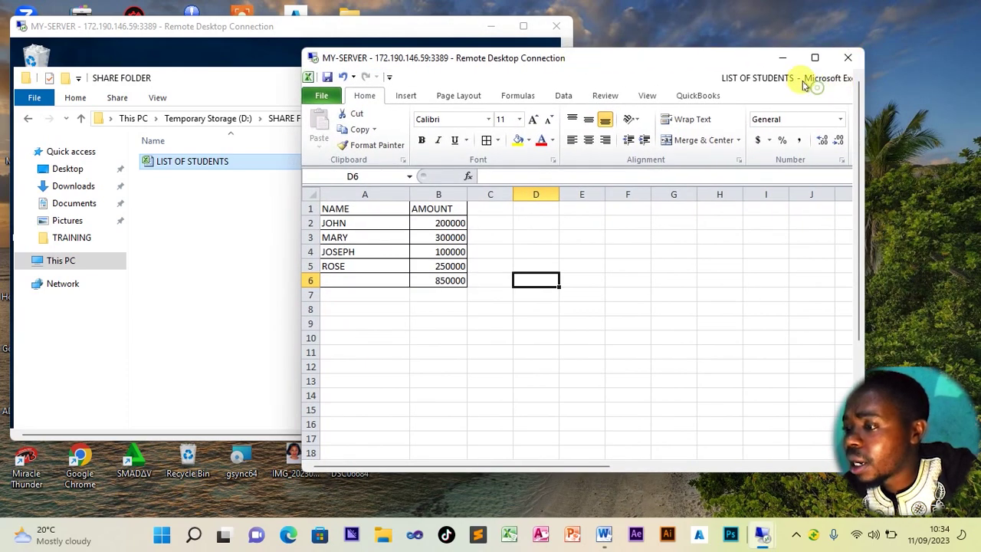
# Step: Close the Excel workbook in the right session and move its window to the right
pyautogui.doubleClick(724, 79)
pyautogui.click(963, 12)
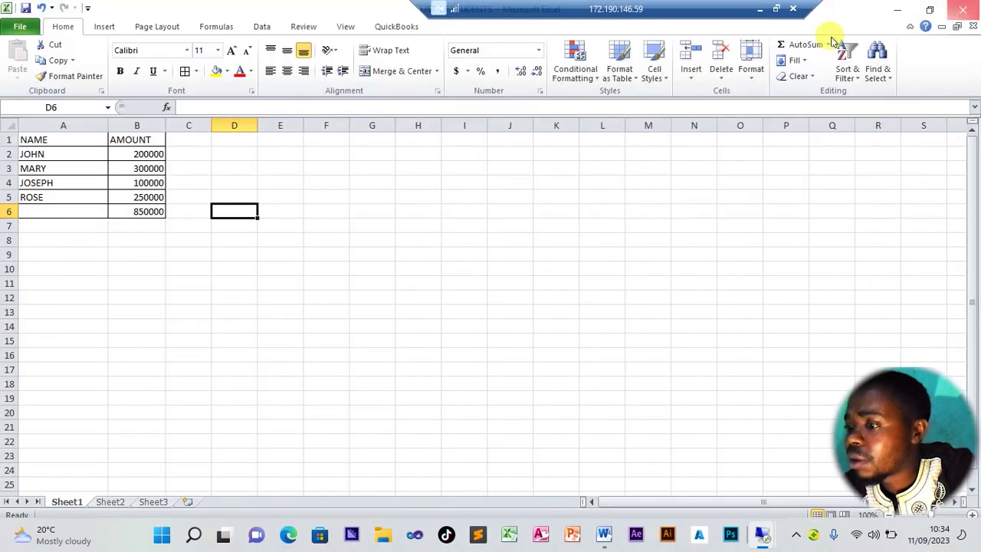
pyautogui.click(775, 9)
pyautogui.moveTo(686, 55); pyautogui.dragTo(930, 79)
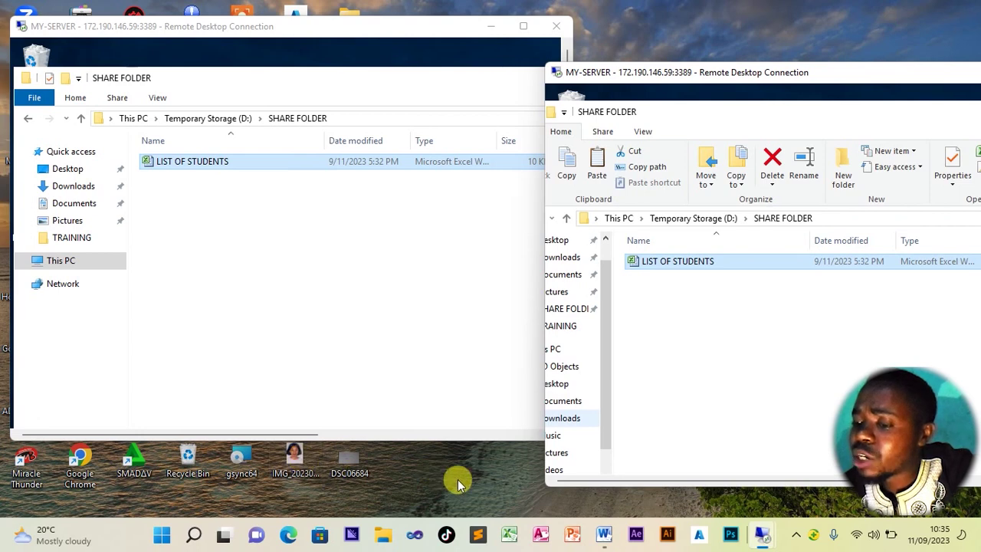
# Step: Paste the image IMG_20230910_115948_156 into the right session's SHARE FOLDER
pyautogui.click(670, 335)
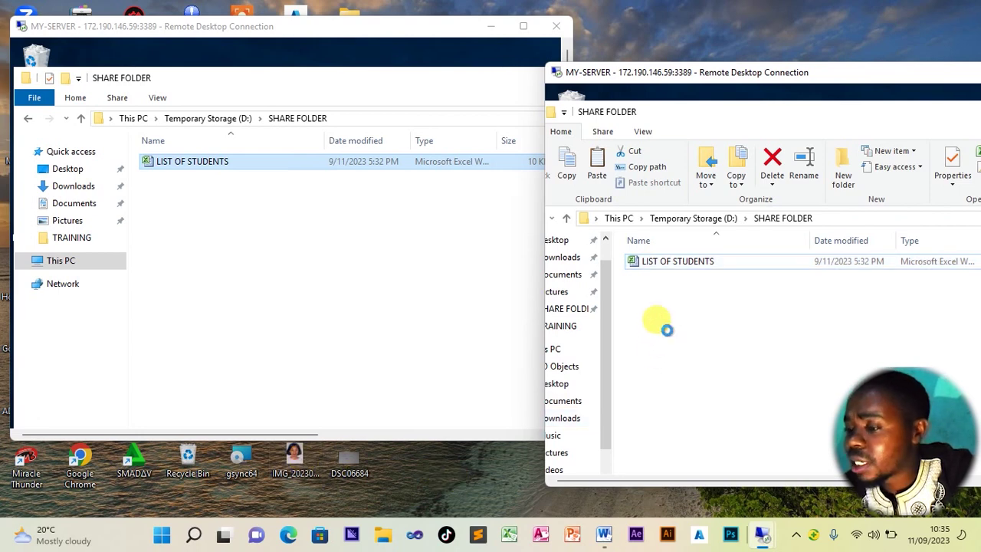
pyautogui.rightClick(667, 330)
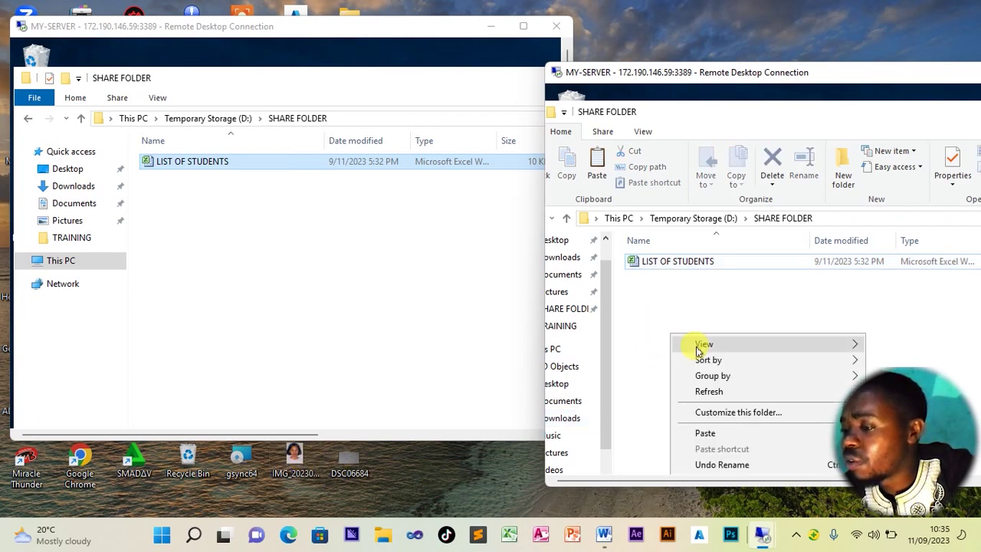
pyautogui.click(710, 435)
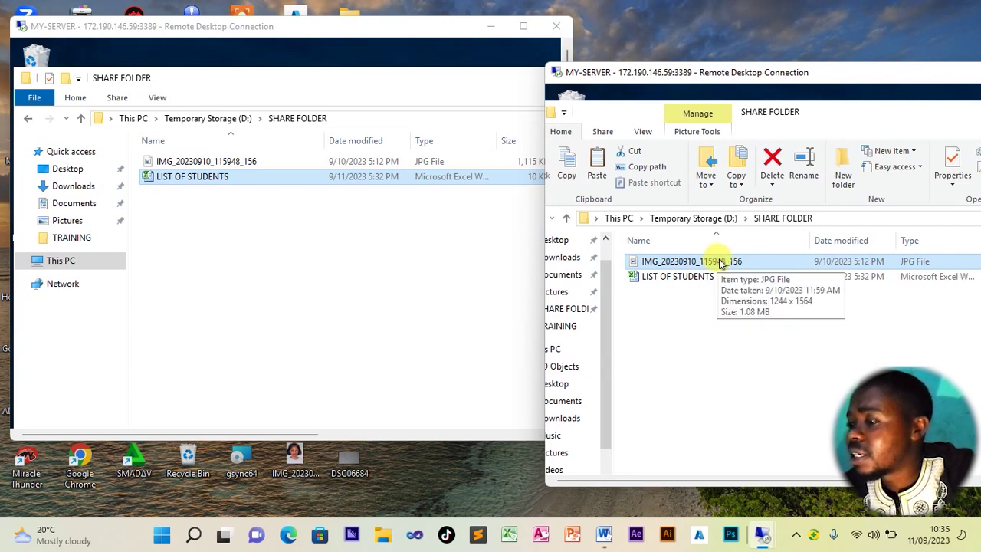
pyautogui.moveTo(807, 77); pyautogui.dragTo(849, 36)
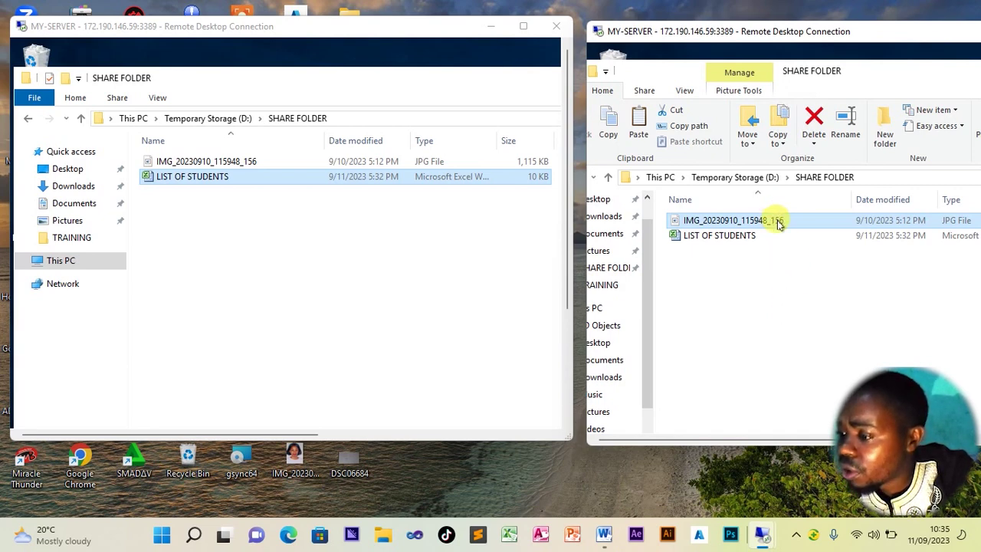
pyautogui.moveTo(778, 222)
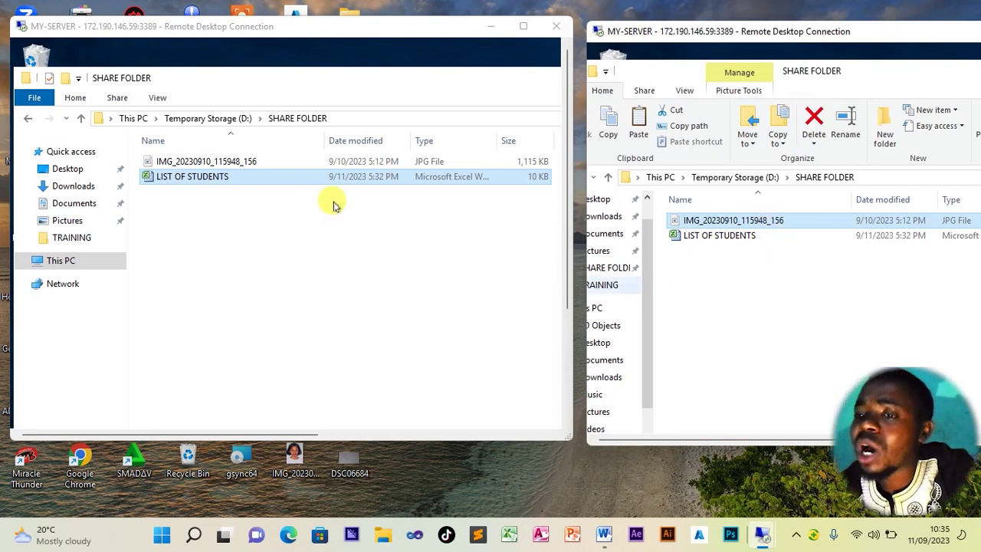
# Step: In the left session, add a New Microsoft Excel Worksheet to SHARE FOLDER with its default name
pyautogui.click(184, 163)
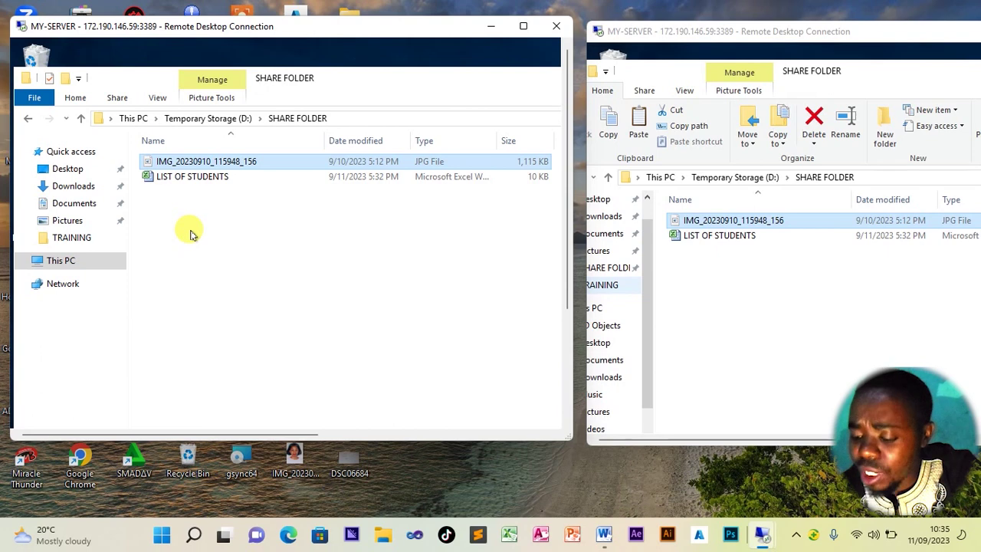
pyautogui.click(191, 232)
pyautogui.rightClick(191, 230)
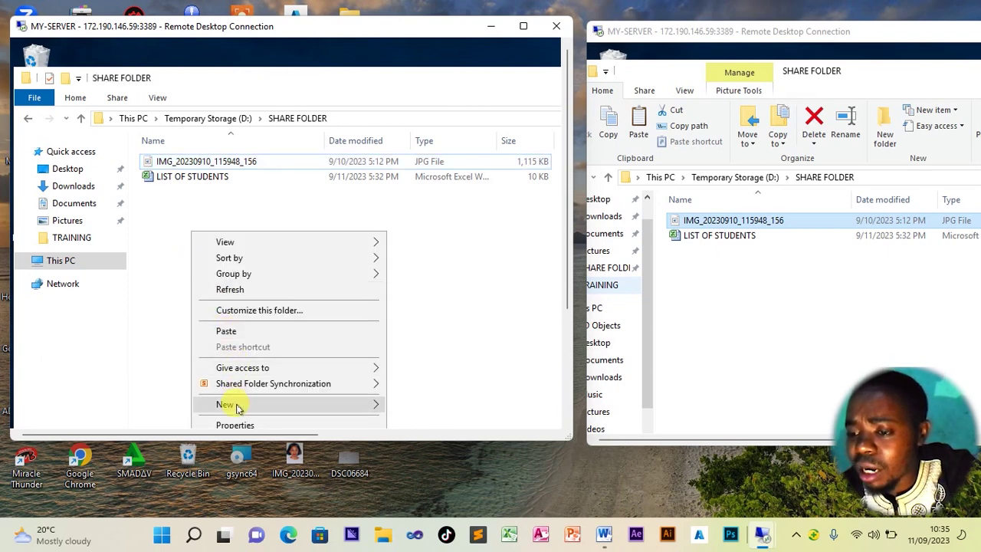
pyautogui.moveTo(231, 404)
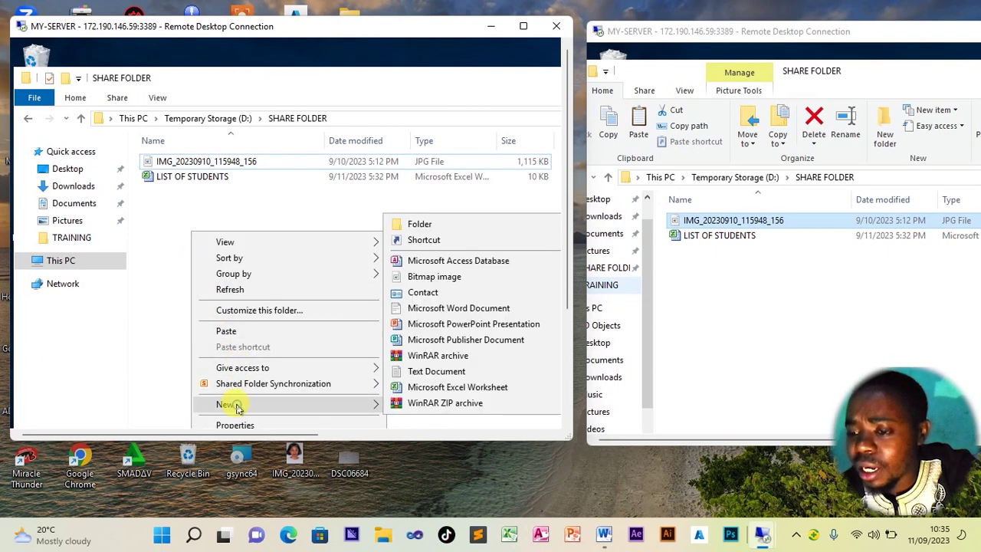
pyautogui.click(433, 387)
pyautogui.click(361, 242)
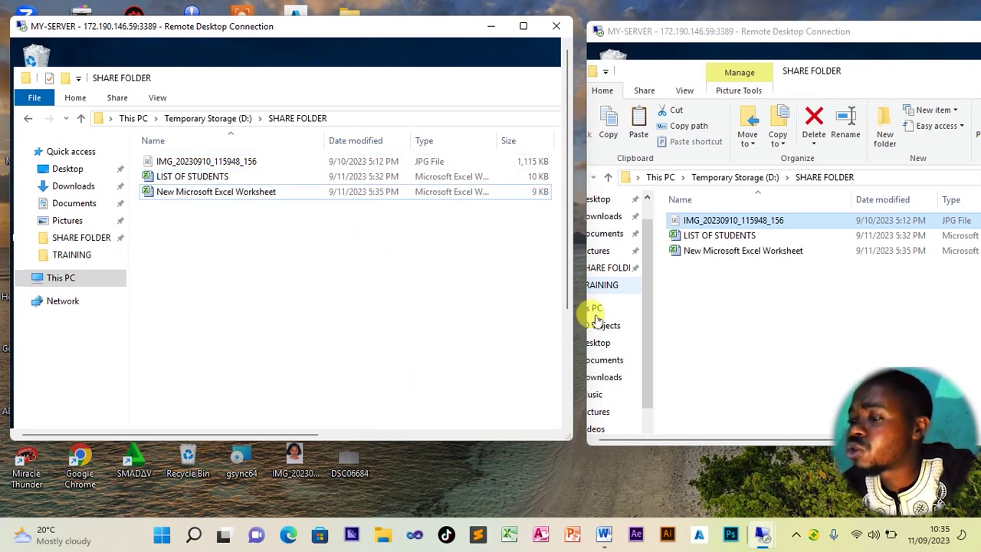
pyautogui.click(747, 306)
# Step: Add a new Word document to SHARE FOLDER from the right session, then verify it in the left
pyautogui.rightClick(748, 308)
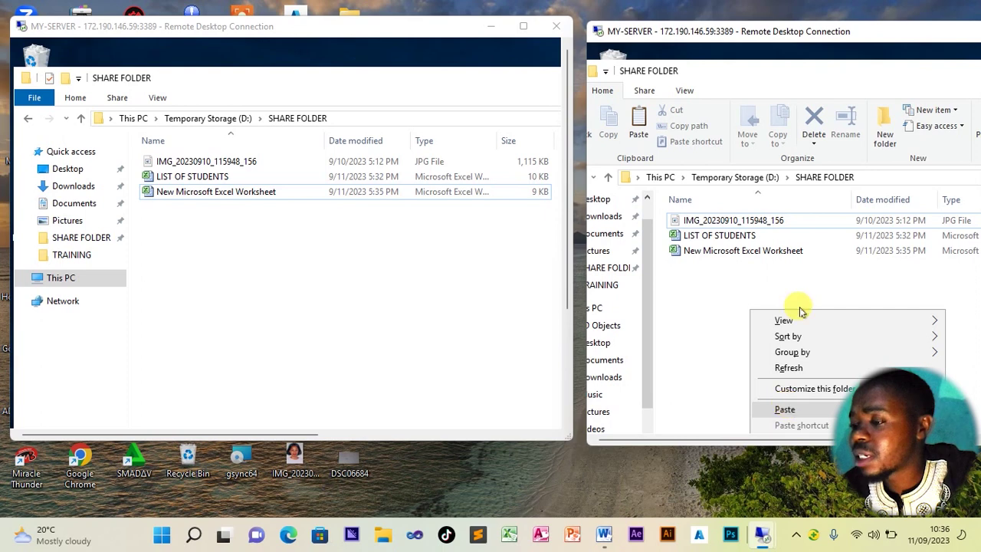
pyautogui.click(942, 109)
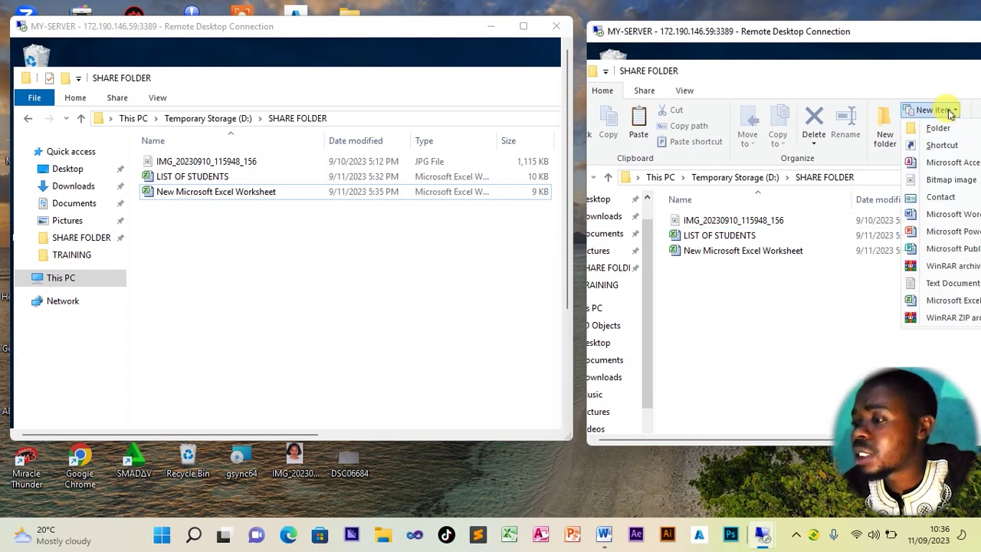
pyautogui.click(935, 215)
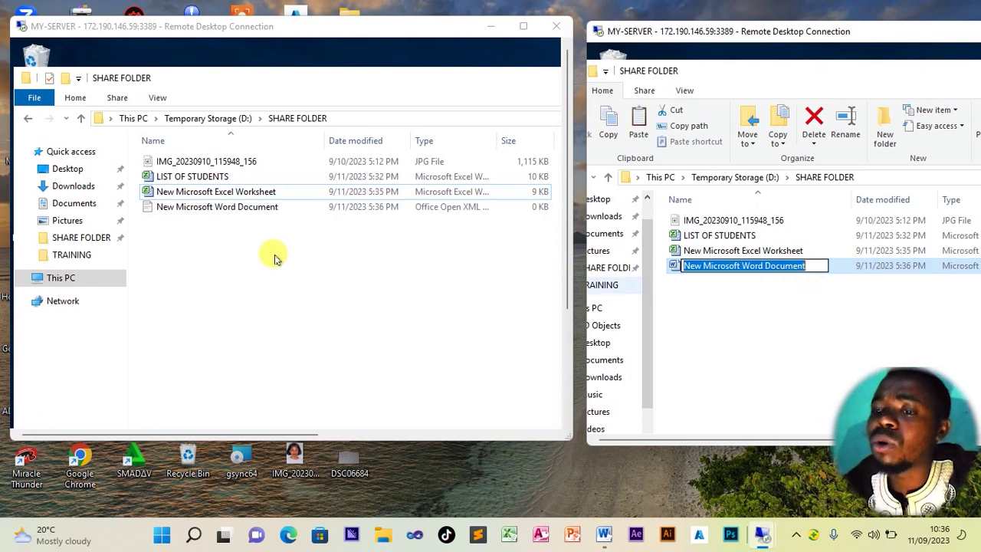
pyautogui.click(232, 209)
pyautogui.click(237, 268)
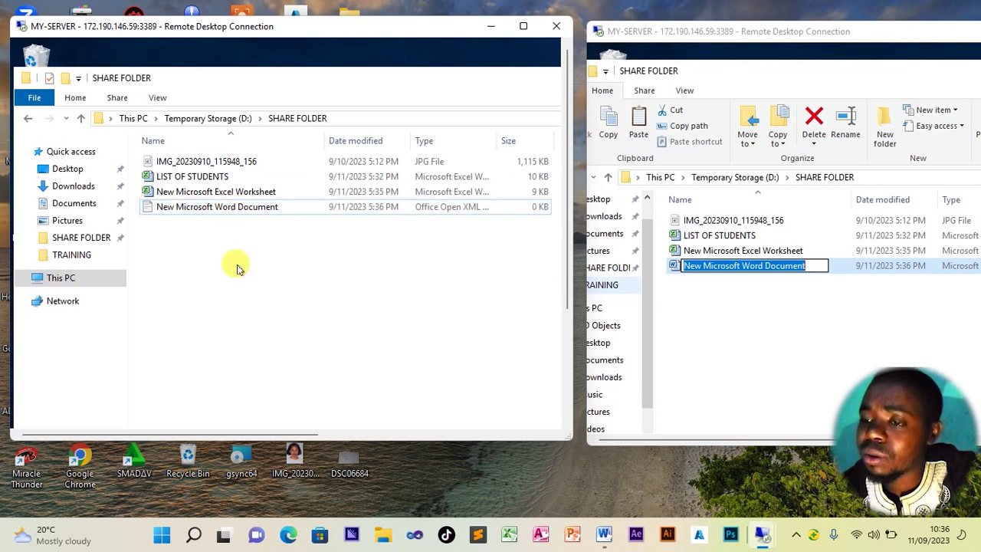